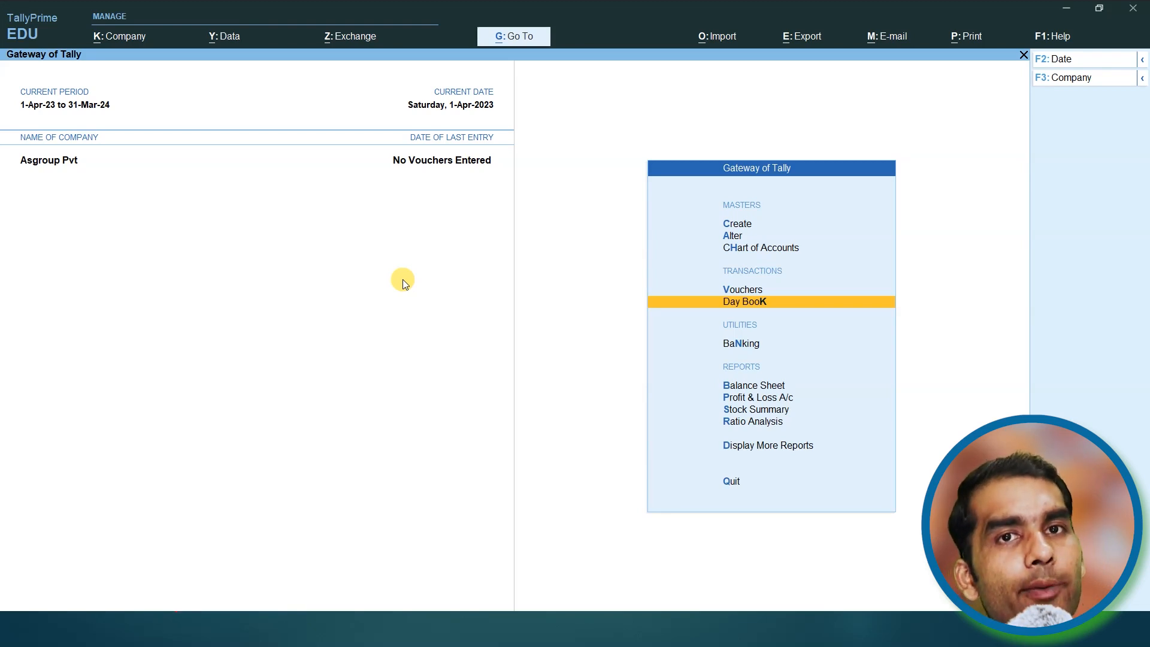
key("Down")
key("Down")
key("Down")
key("Down")
key("Down")
key("Down")
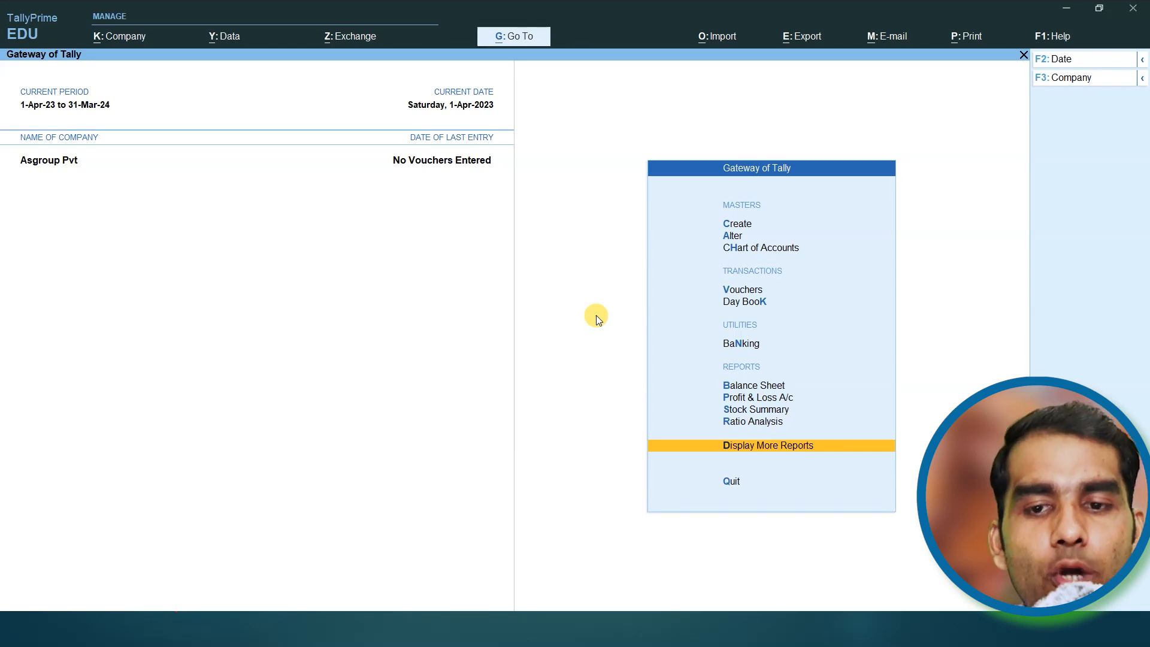
key("Up")
key("Up")
key("Up")
key("Up")
key("Up")
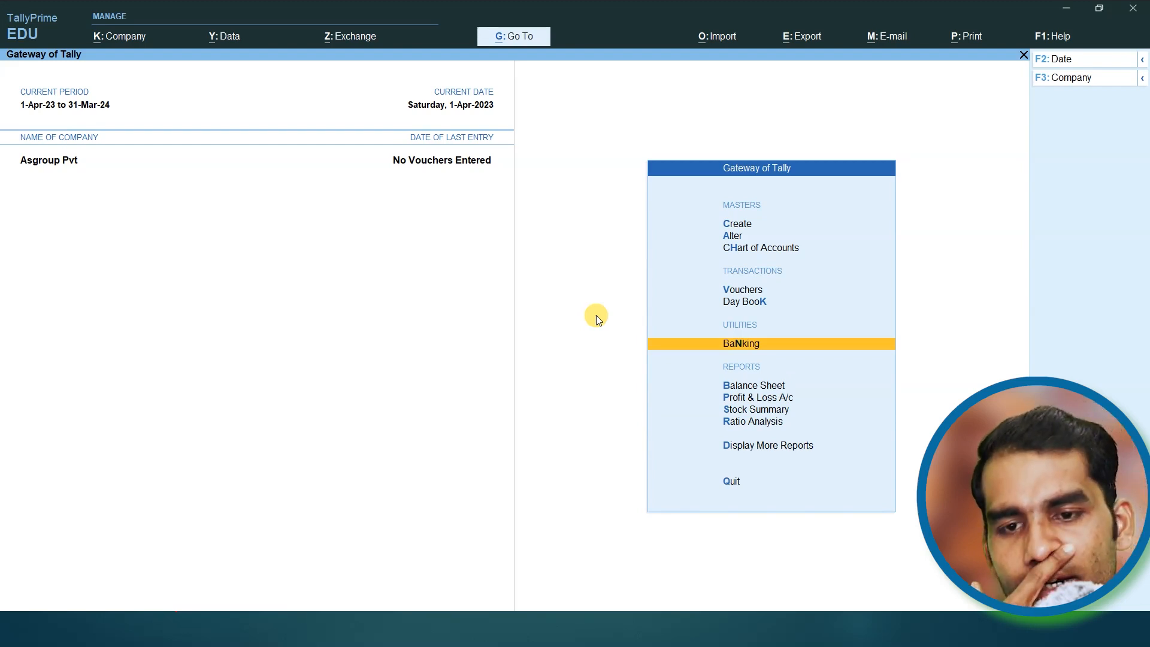
key("Up")
key("Up")
key("Up")
key("Up")
key("Up")
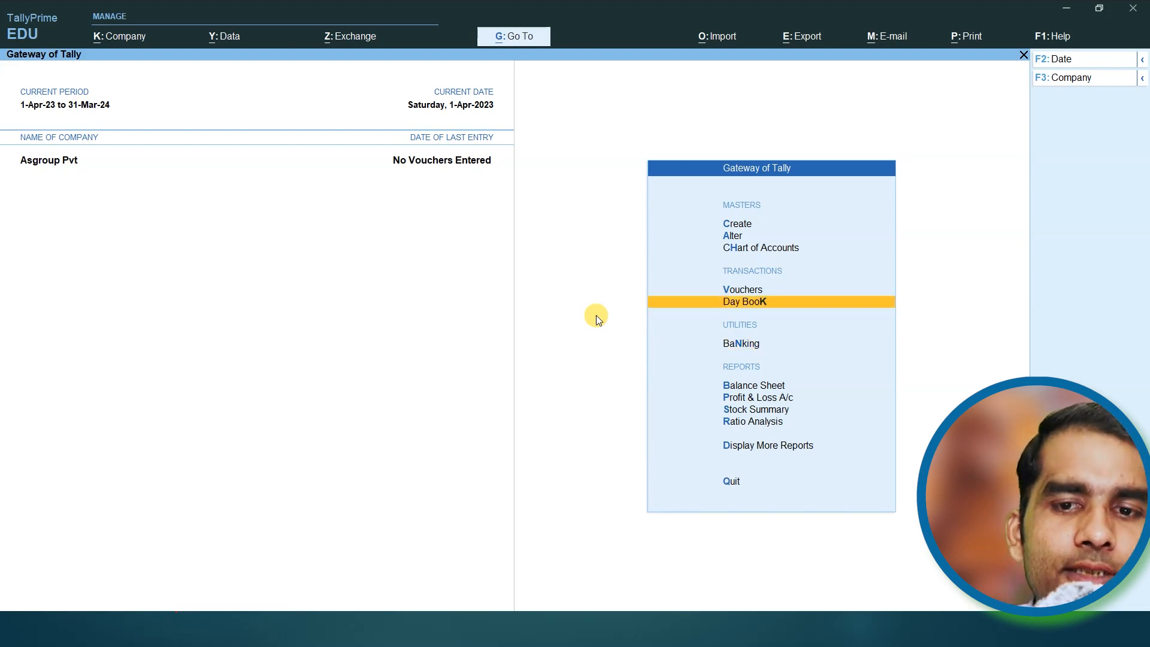
- Create a ledger named Computer under the Fixed Assets group and save it
key("Return")
key("Down")
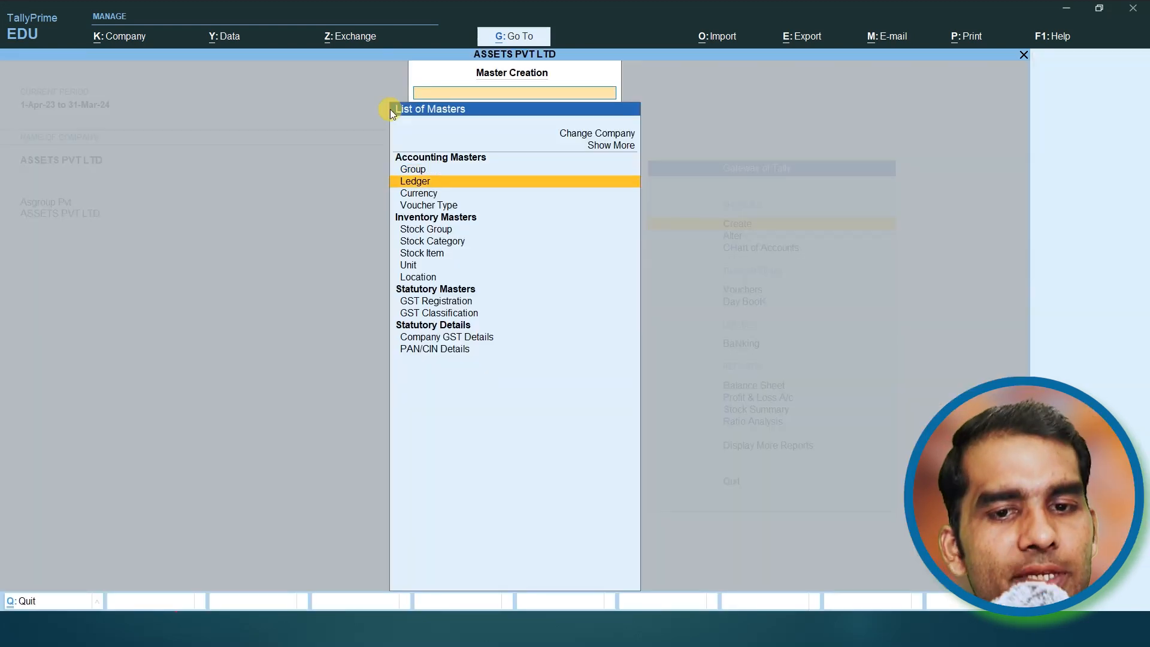
key("Return")
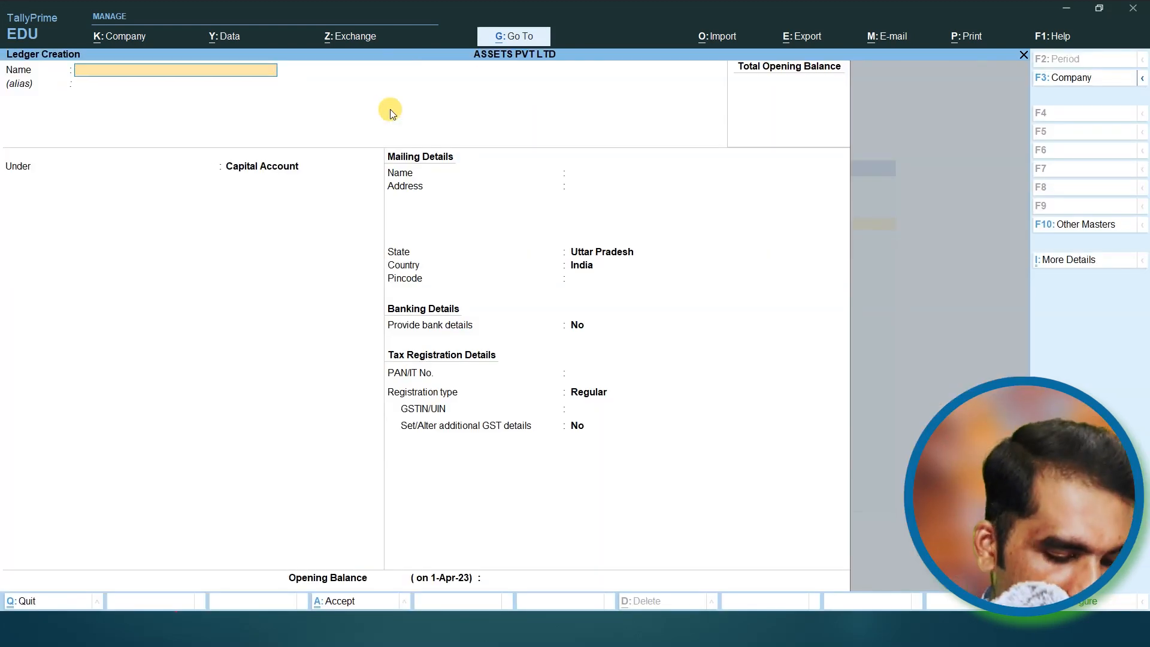
type("Compute")
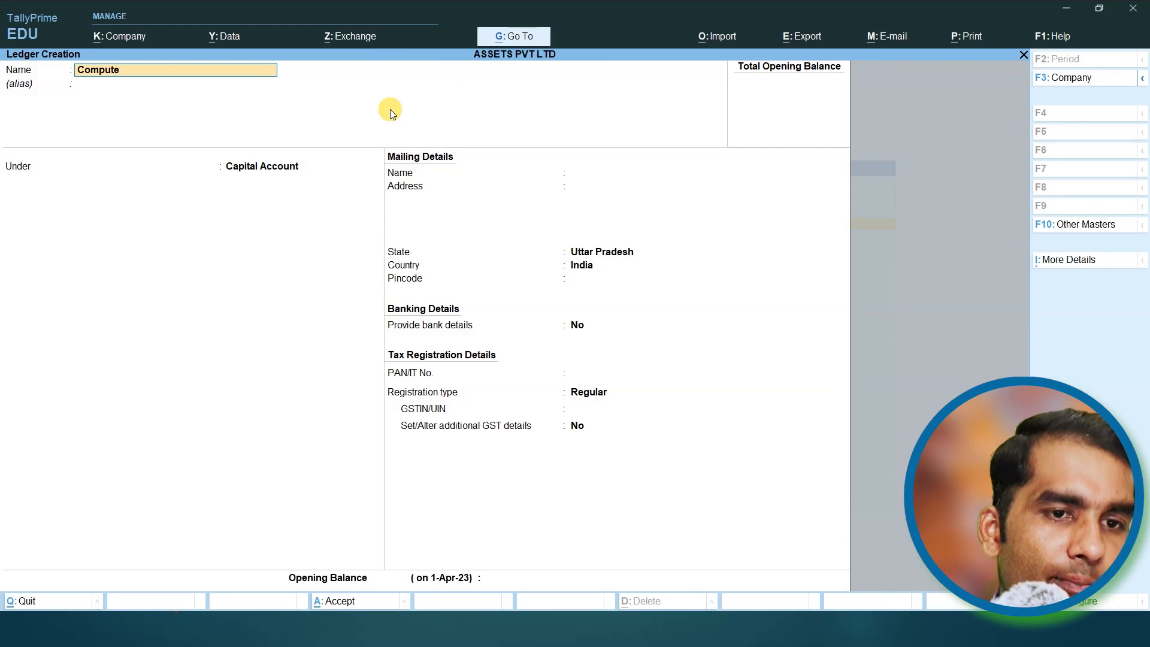
key("Return")
key("Return")
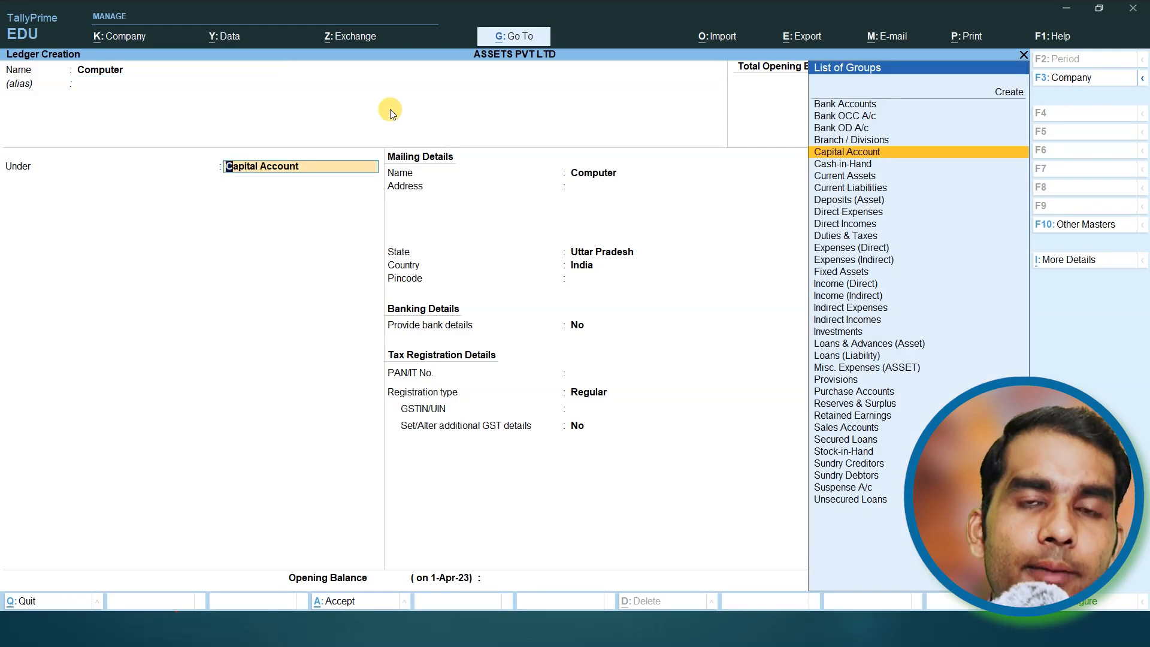
type("F")
key("Return")
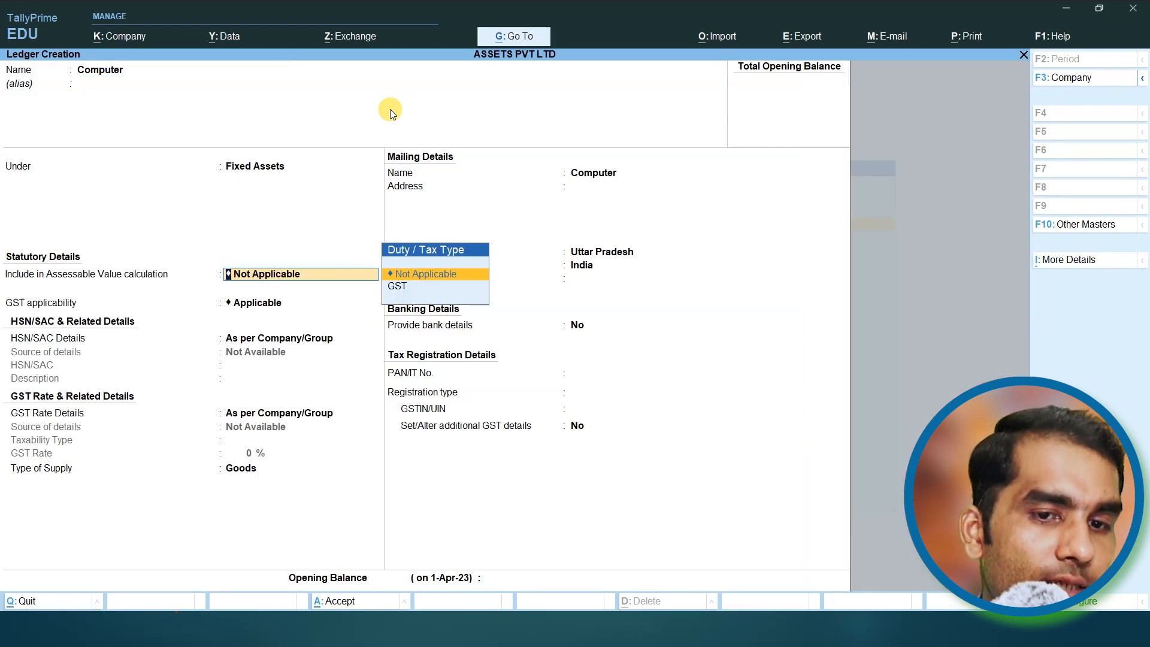
key("ctrl+a")
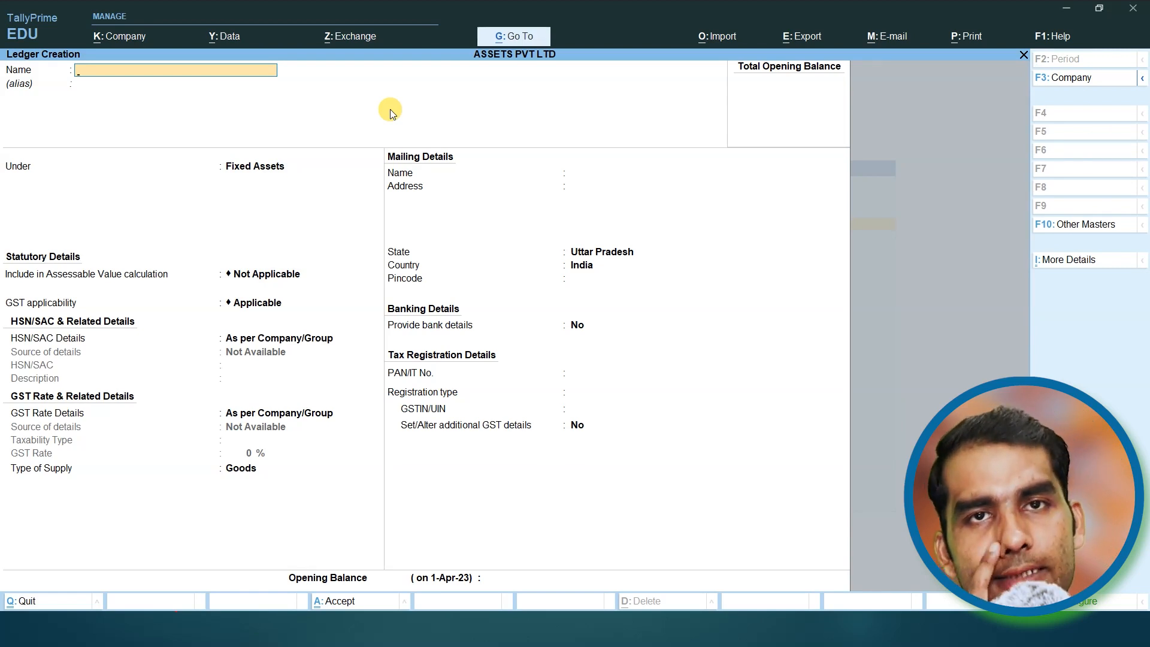
- Create a ledger named Furniture under Fixed Assets and save it
type("Fur")
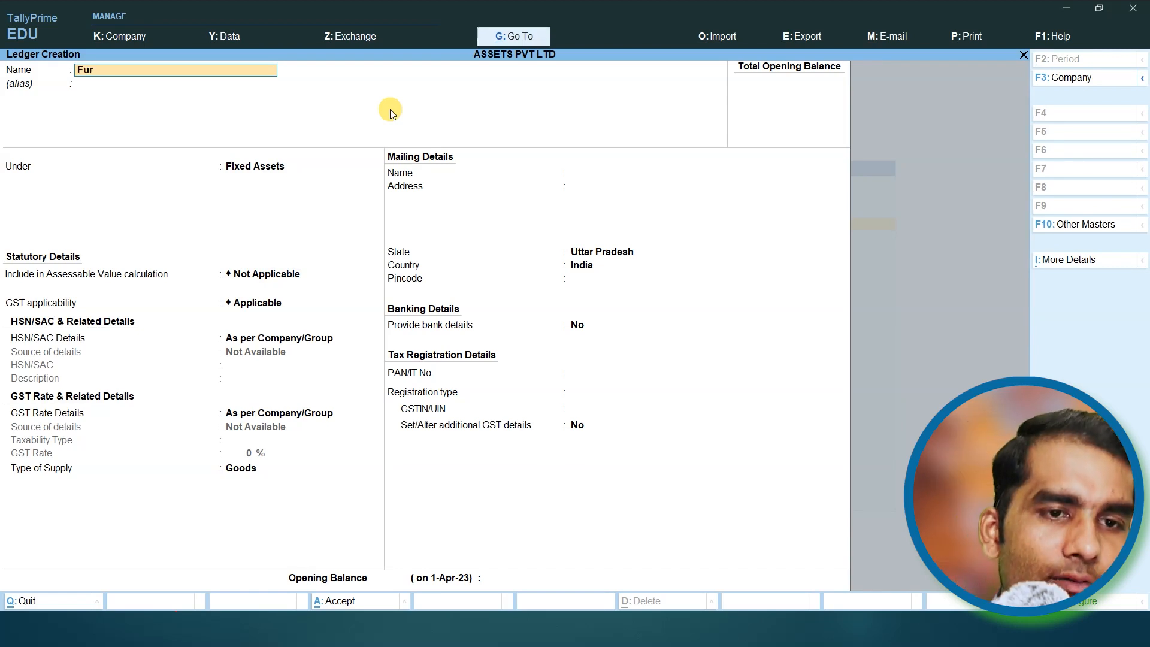
type("nittur")
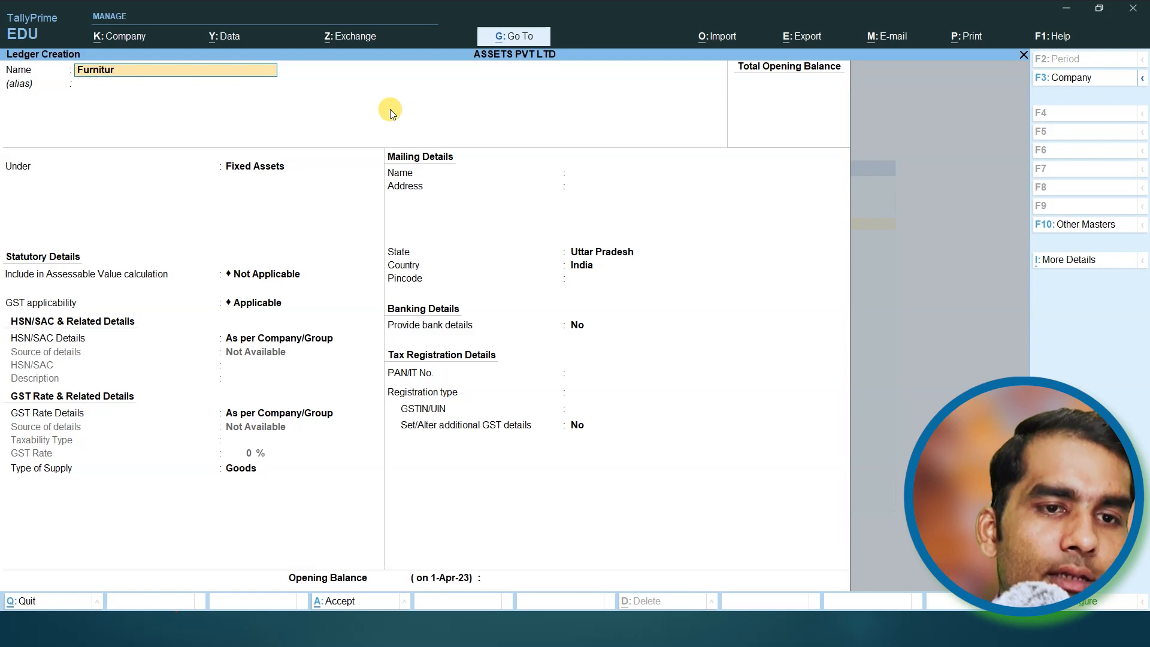
key("Return")
key("Return")
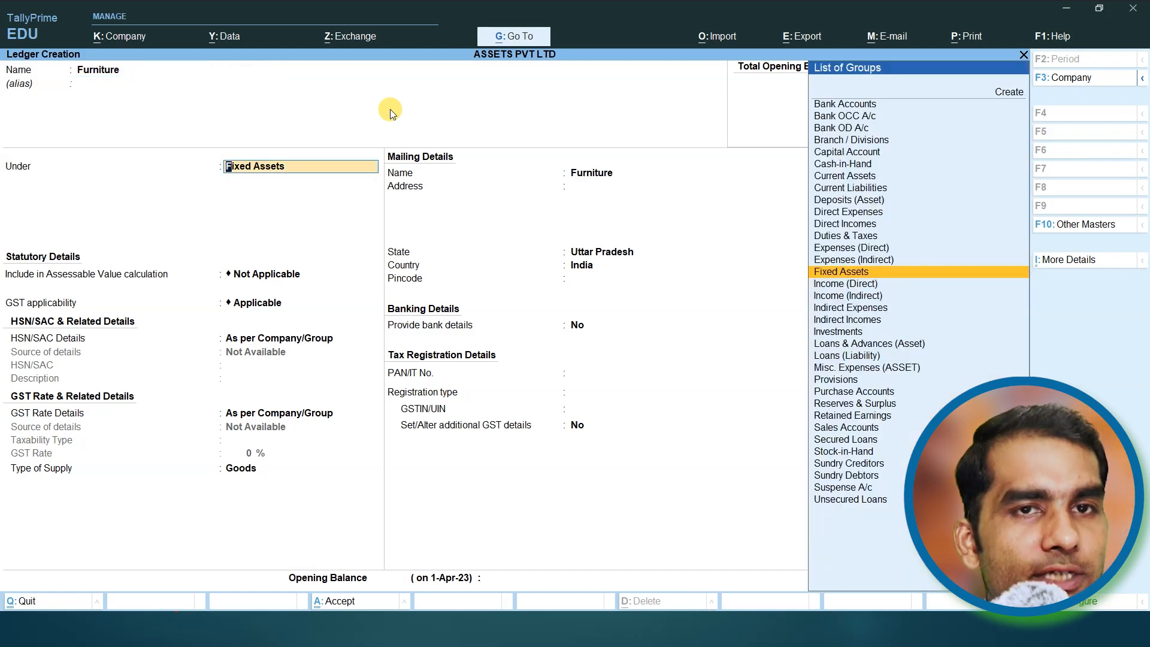
key("ctrl+a")
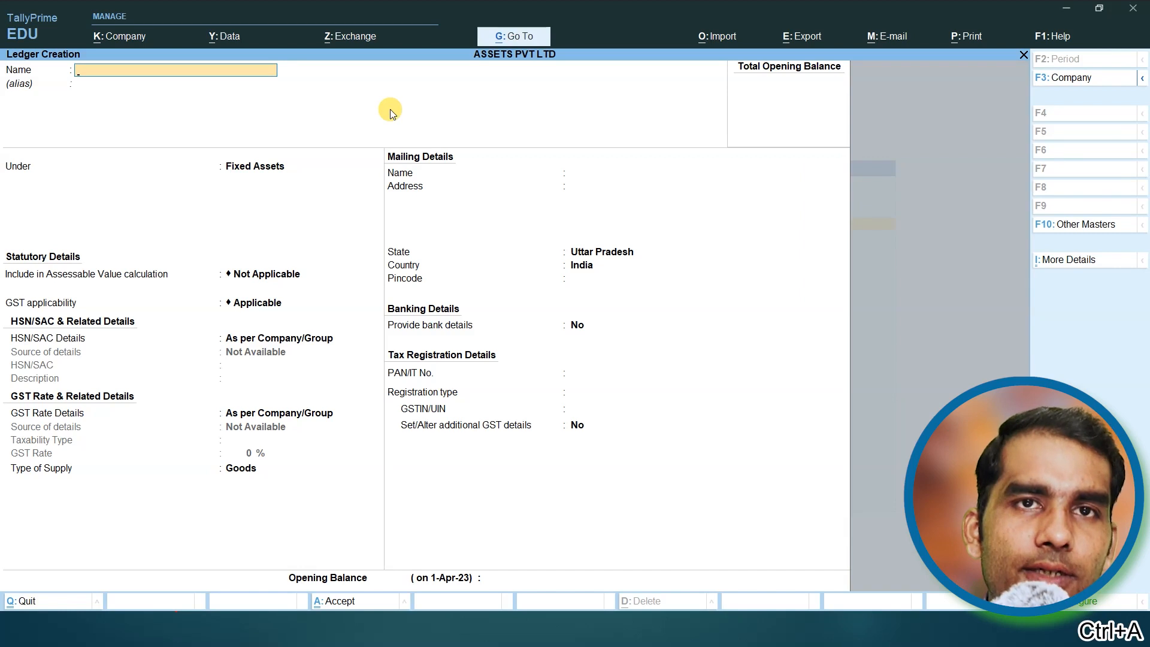
- Create a ledger named Sbi under the Bank Accounts group, leaving the bank account details blank, and save it
type("Sbi")
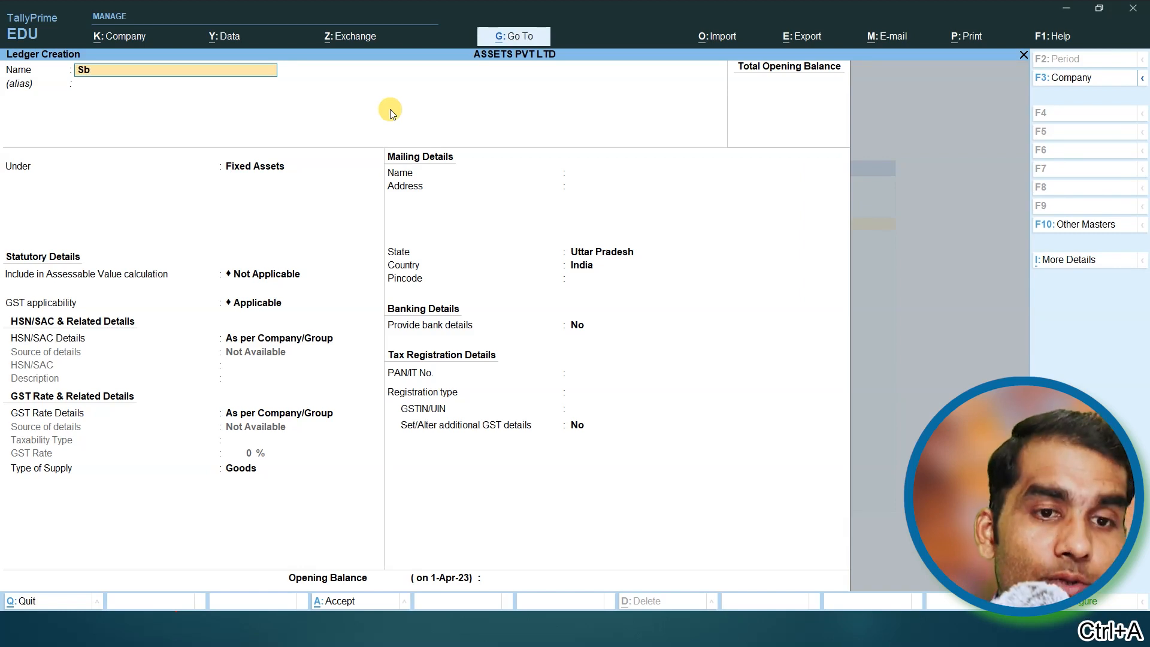
key("Return")
key("Return")
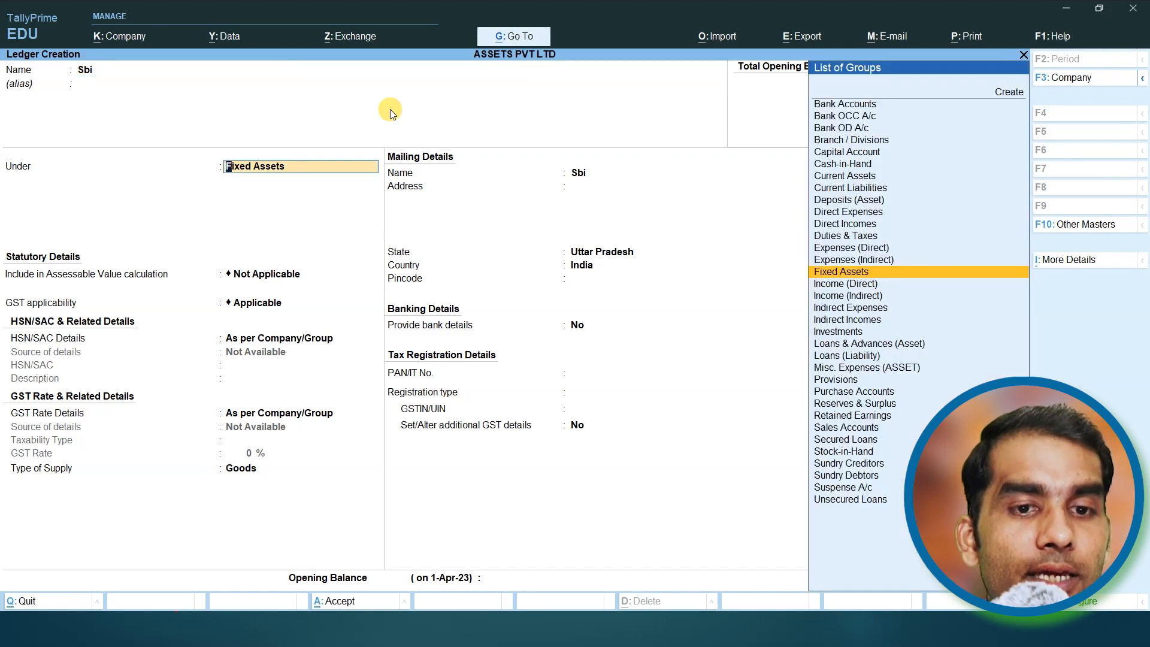
type("b")
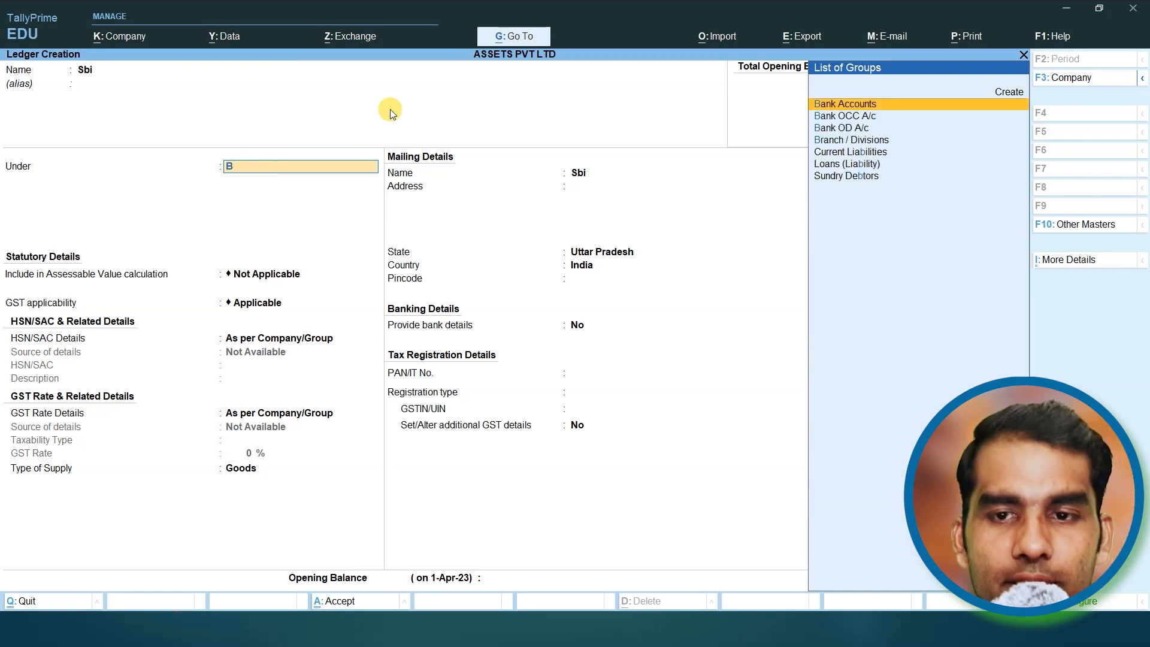
key("Return")
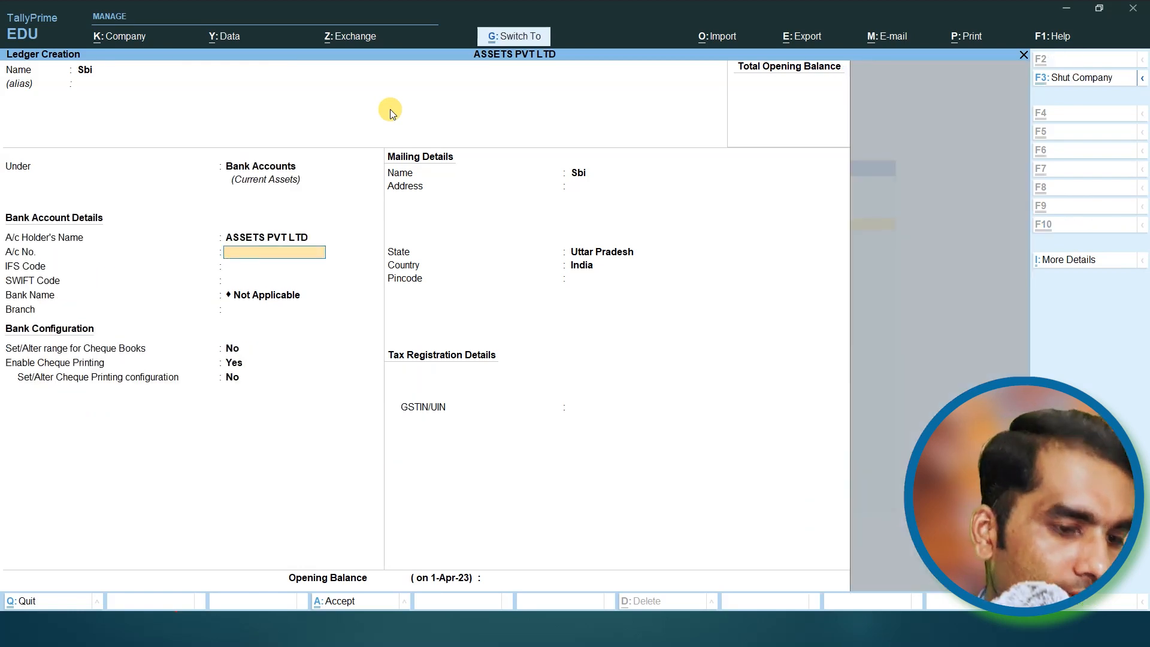
key("ctrl+a")
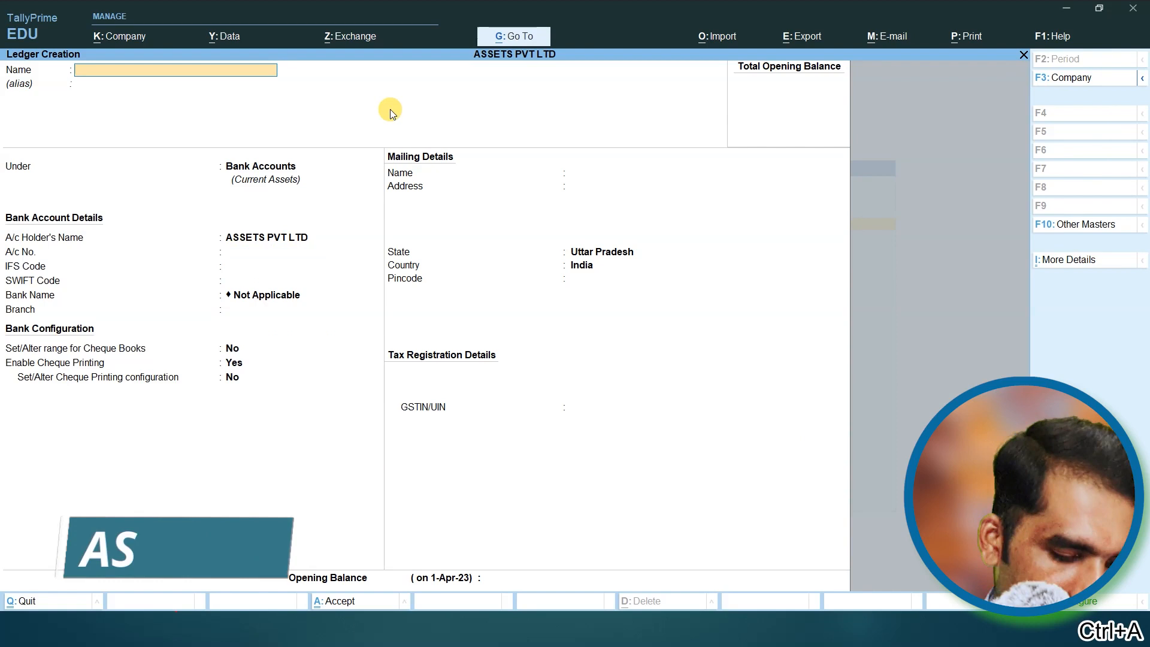
- Create a ledger named Bob under Bank Accounts with no account details and save it
type("Bob")
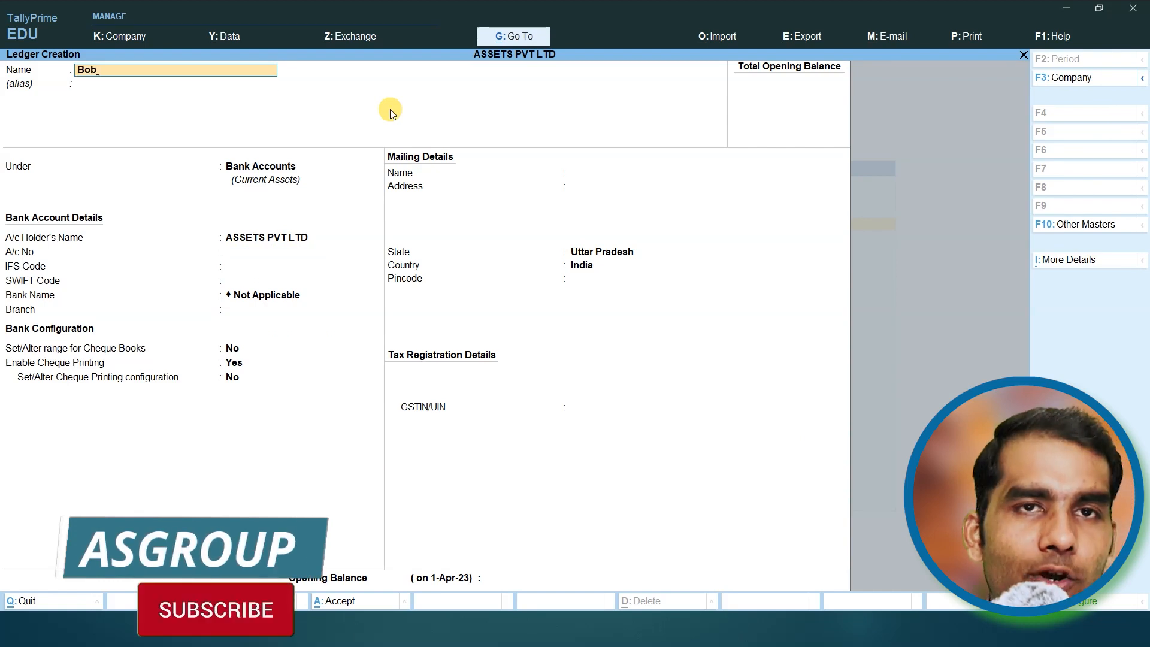
key("Return")
key("Return")
key("Return")
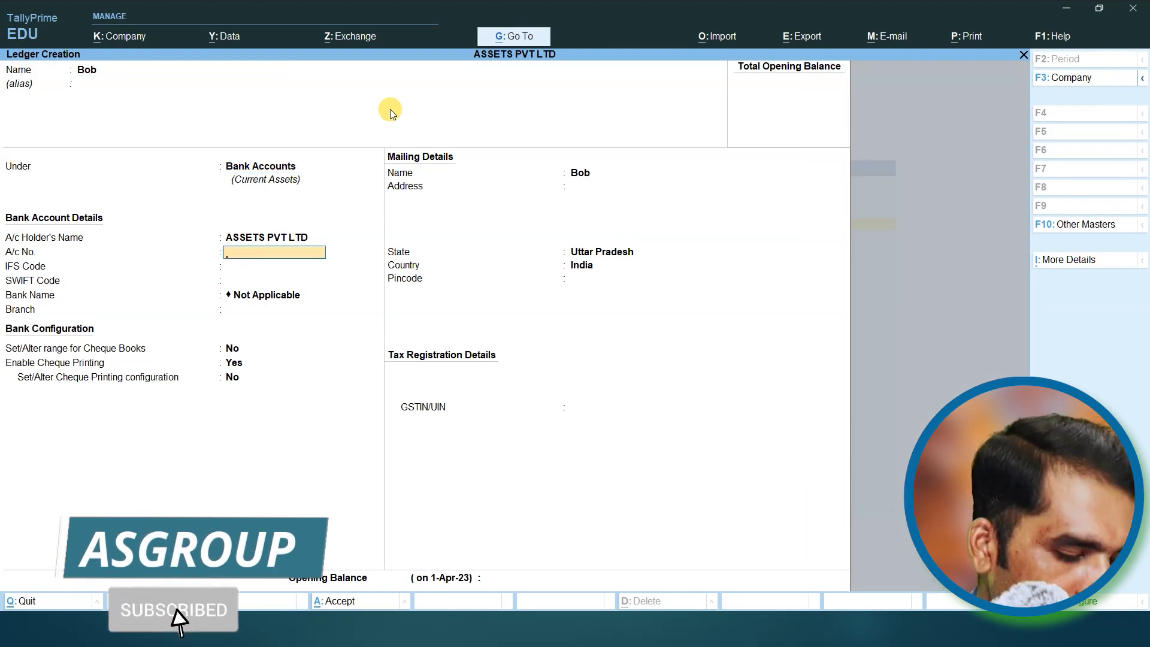
key("ctrl+a")
- Create a ledger named Machine under the Fixed Assets group and save it
type("Machine")
key("Return")
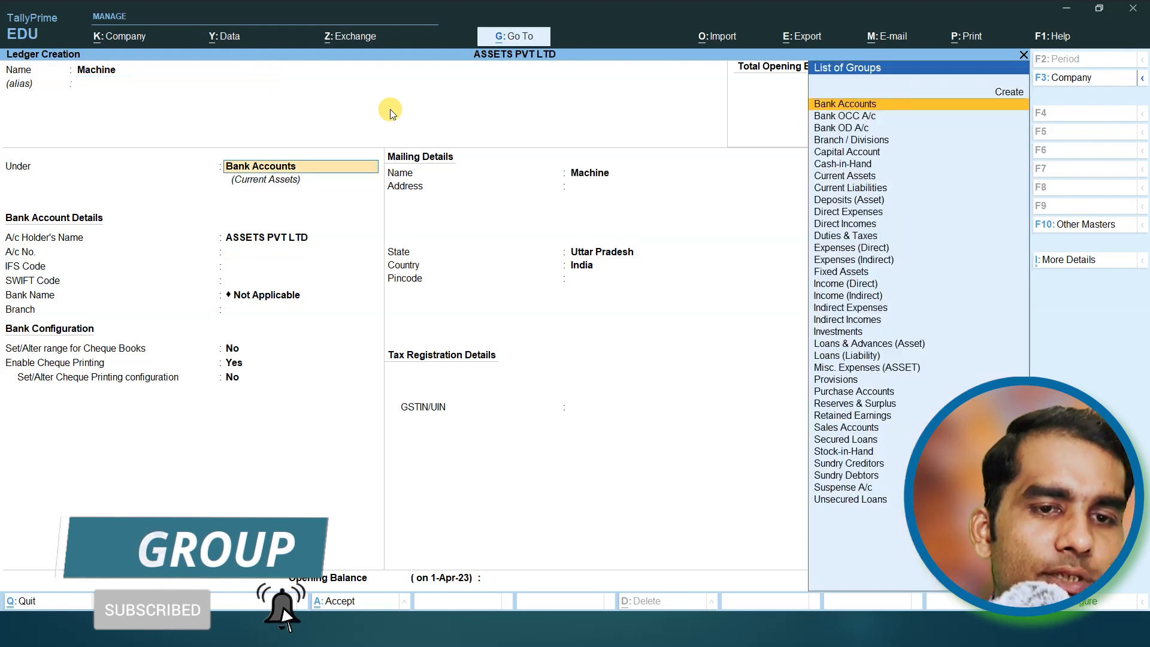
type("F")
key("Return")
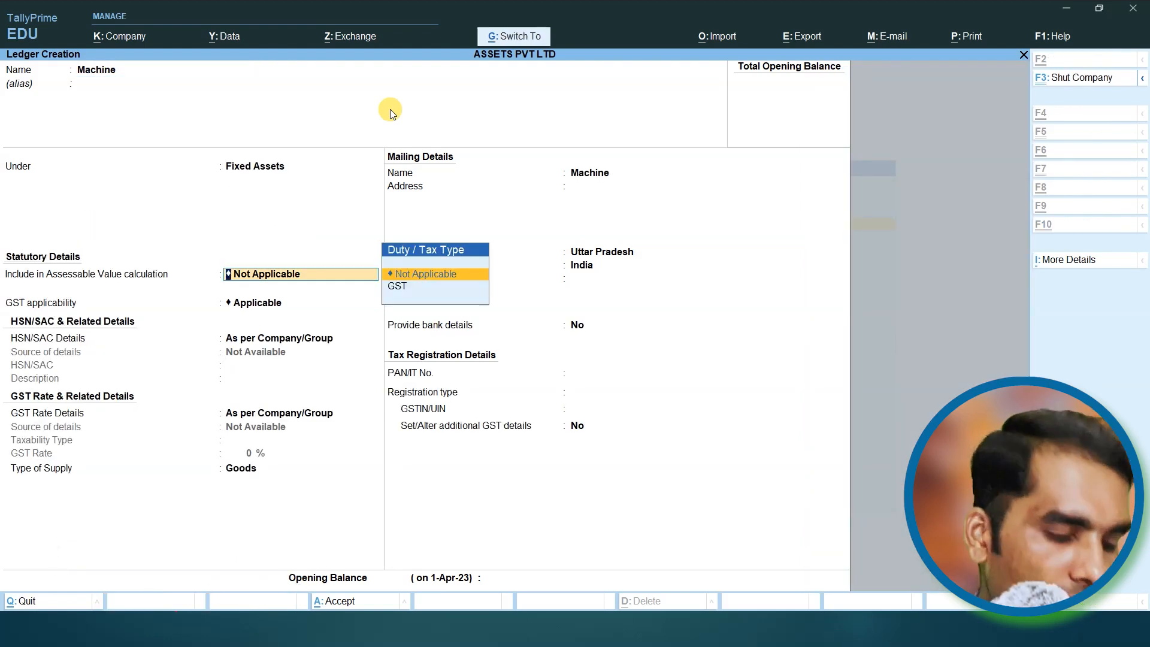
key("ctrl+a")
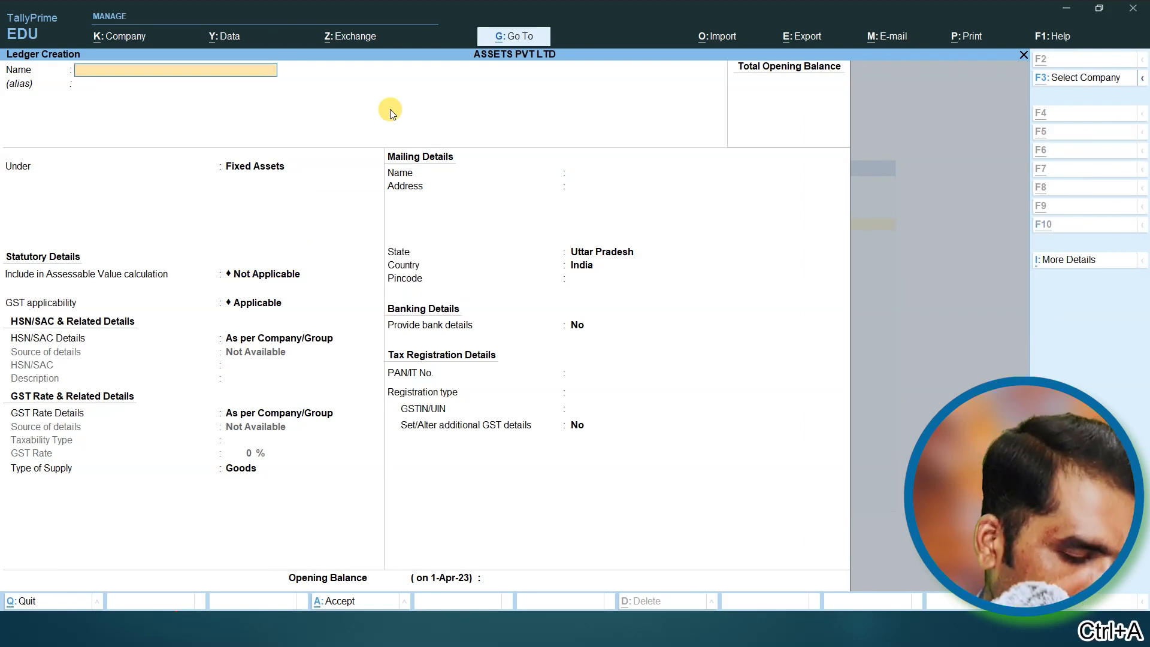
- Check the ledger list in the PowerPoint slide show, then return to TallyPrime and create a Building ledger under Fixed Assets
key("alt+Tab")
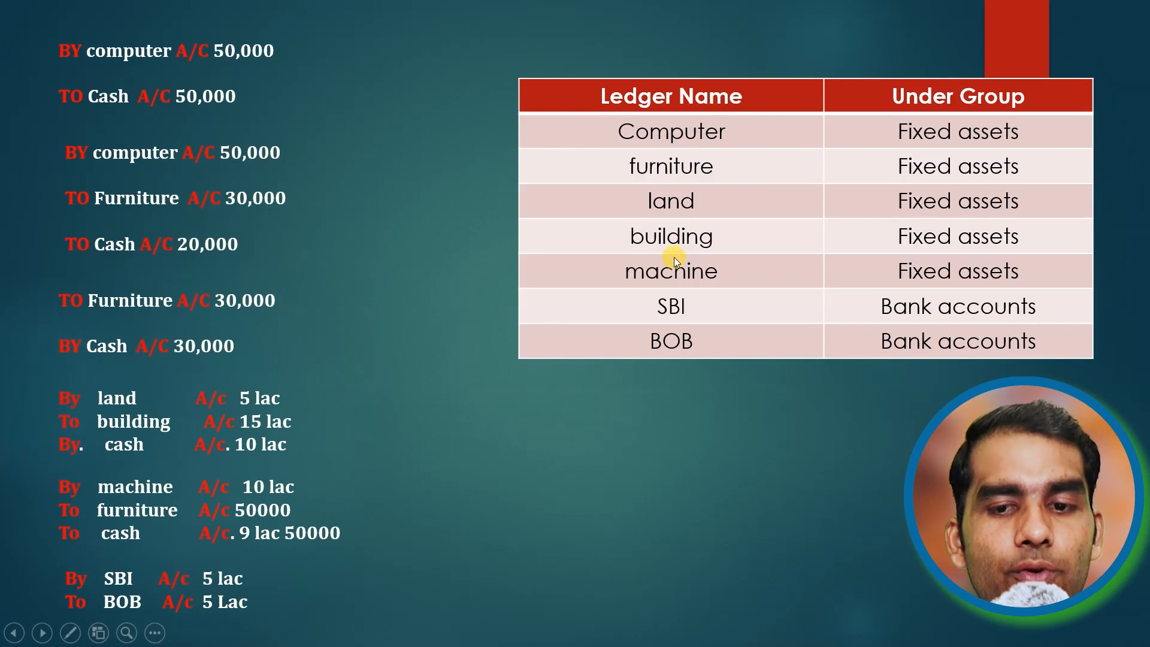
key("alt+Tab")
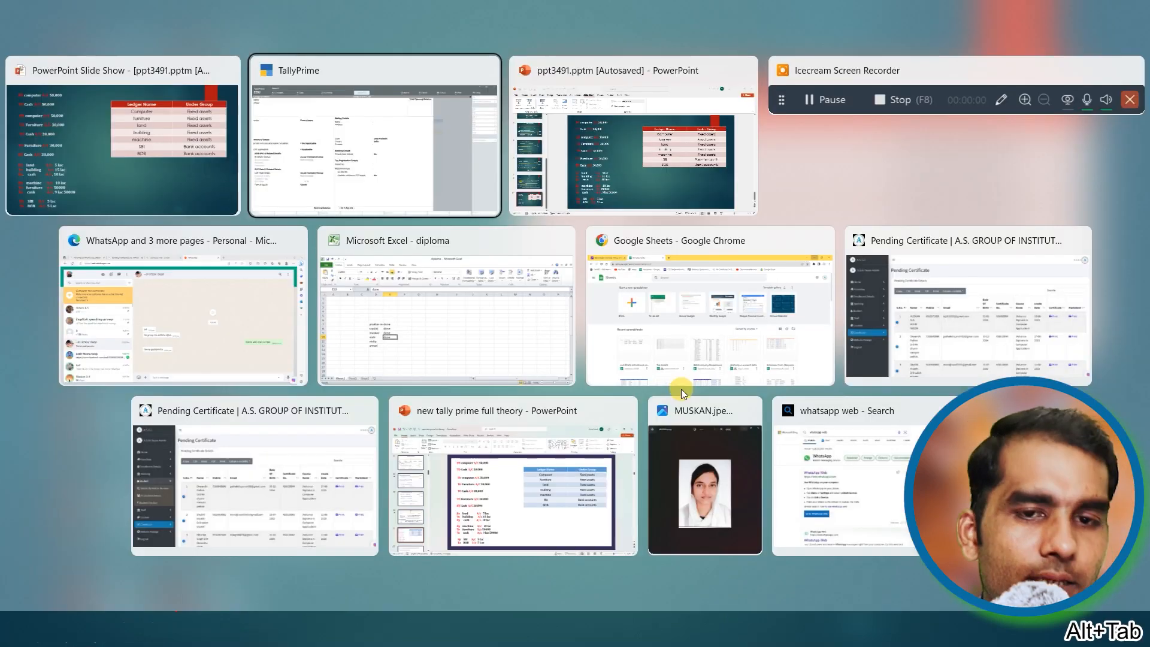
type("Building")
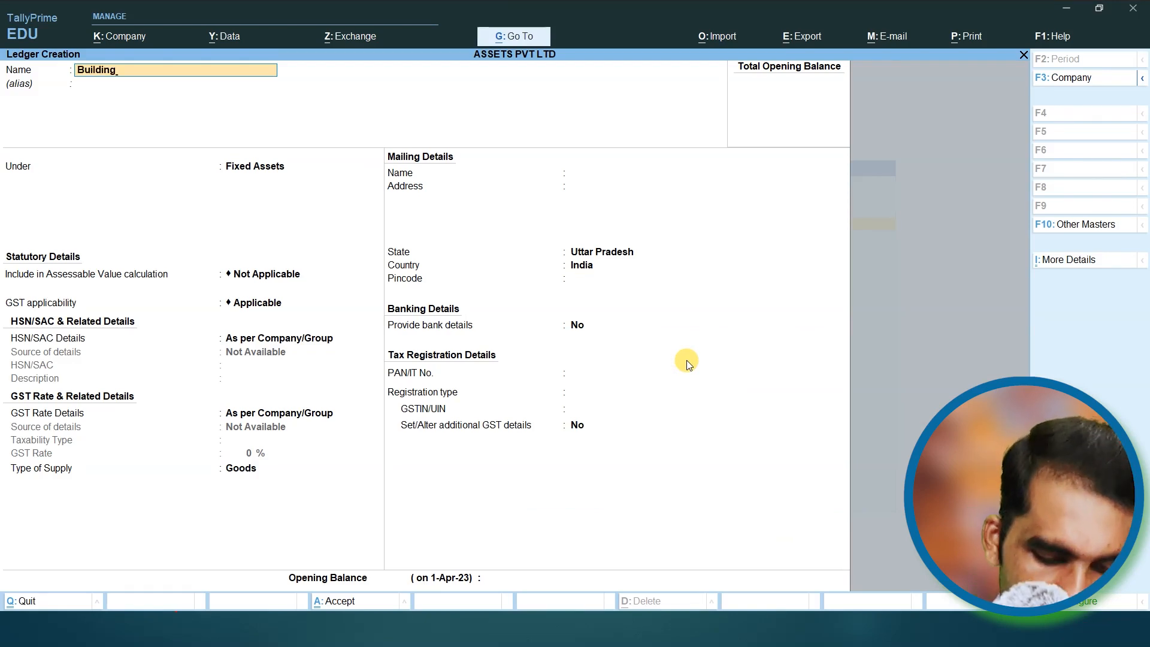
key("Return")
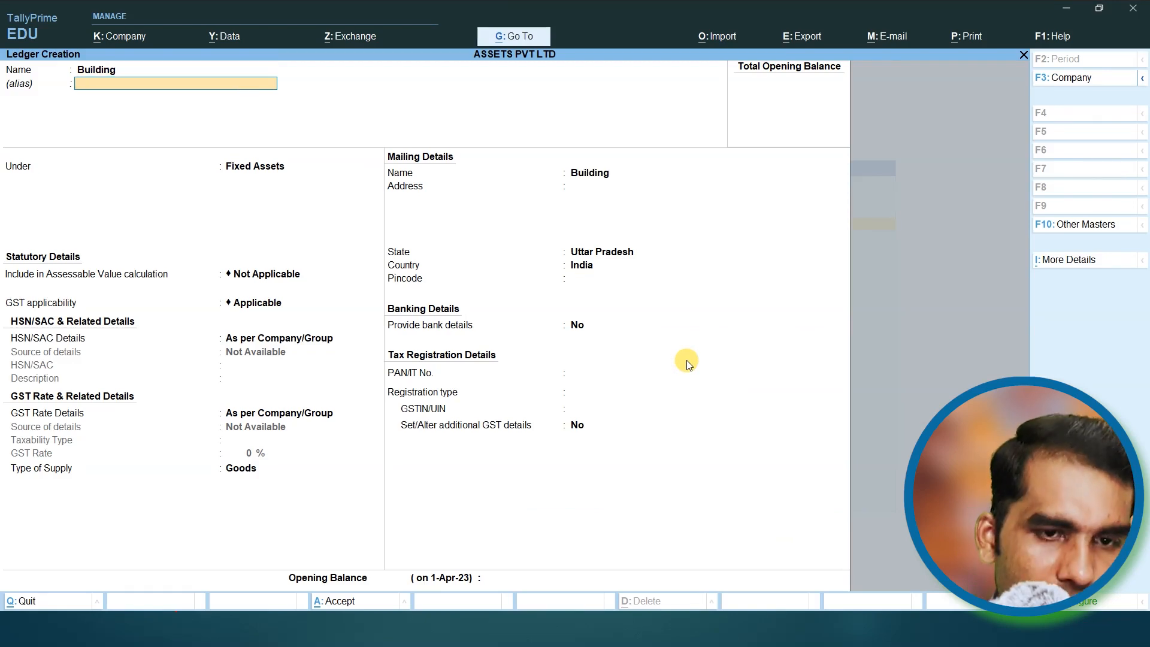
key("Return")
key("ctrl+a")
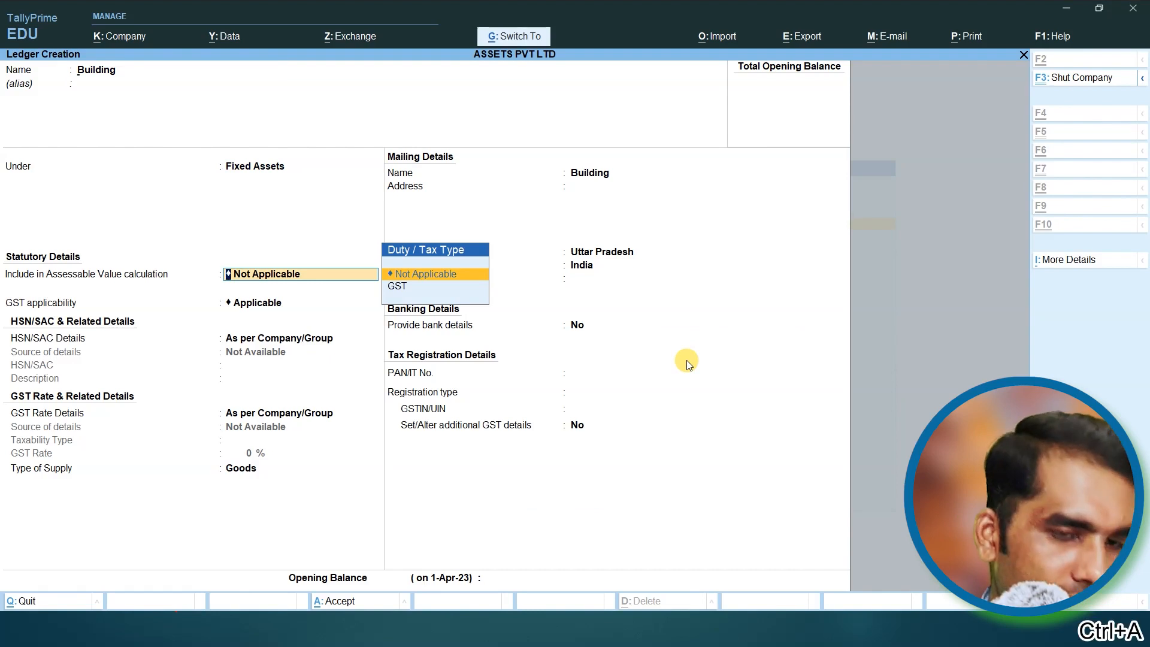
- Create a ledger named Land under Fixed Assets, save it, and quit ledger creation back to the Gateway of Tally
type("Land")
key("Return")
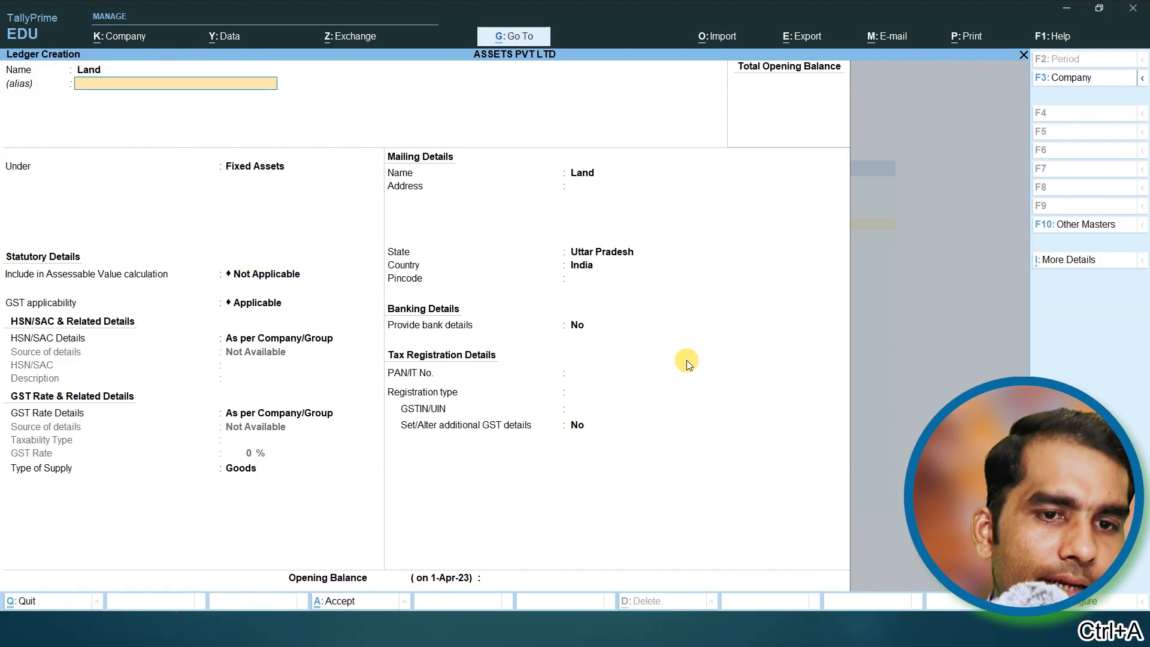
key("Return")
key("ctrl+a")
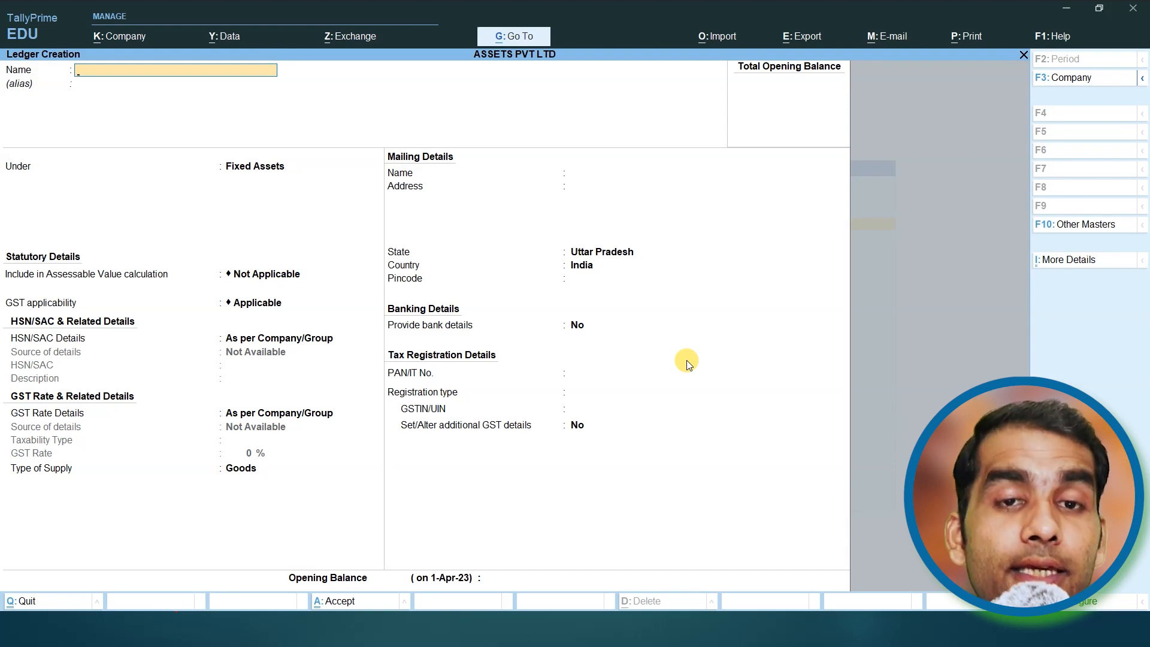
key("Escape")
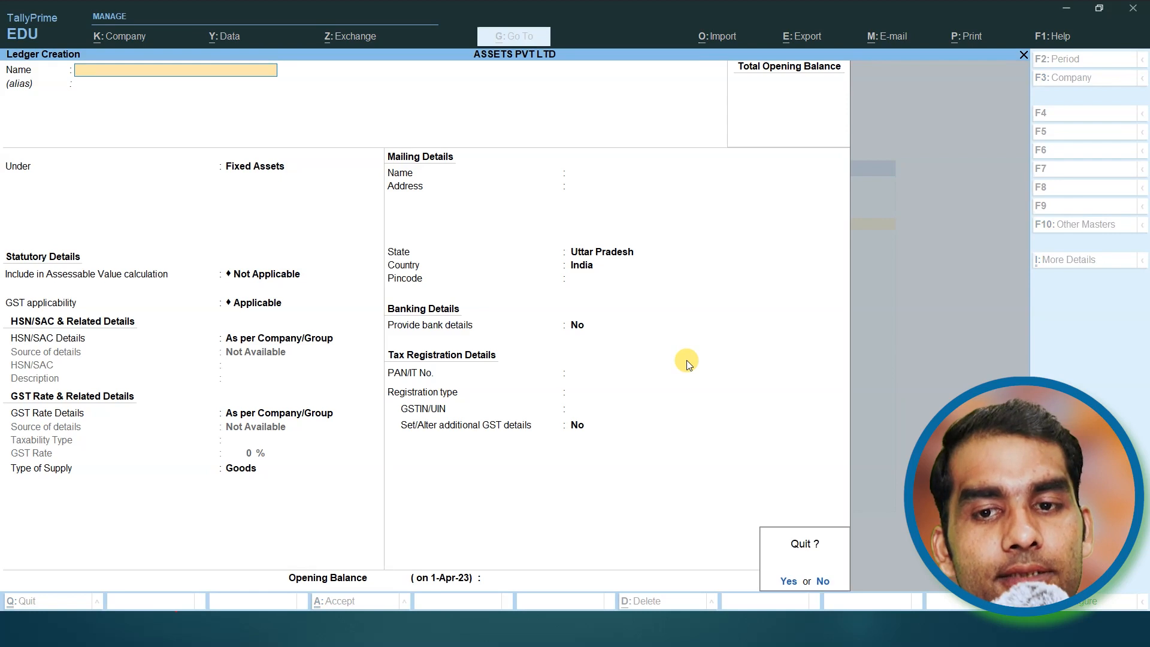
key("y")
key("Escape")
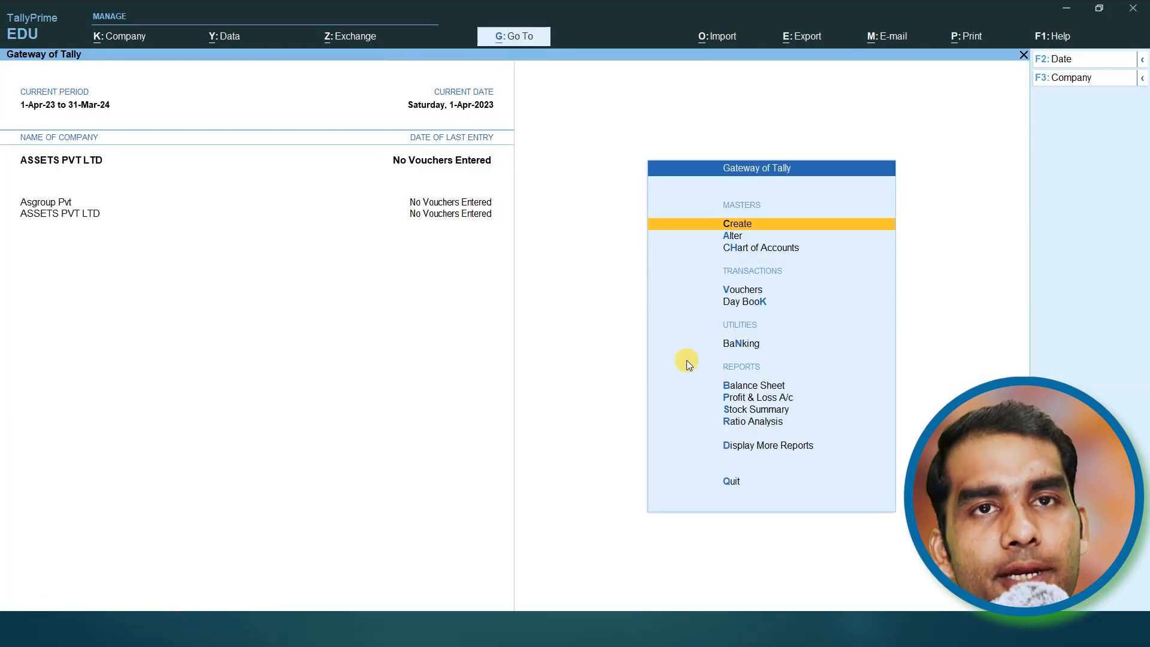
- Open voucher entry from the Gateway of Tally and change the Payment voucher mode to Double Entry
key("Down")
key("Down")
key("Down")
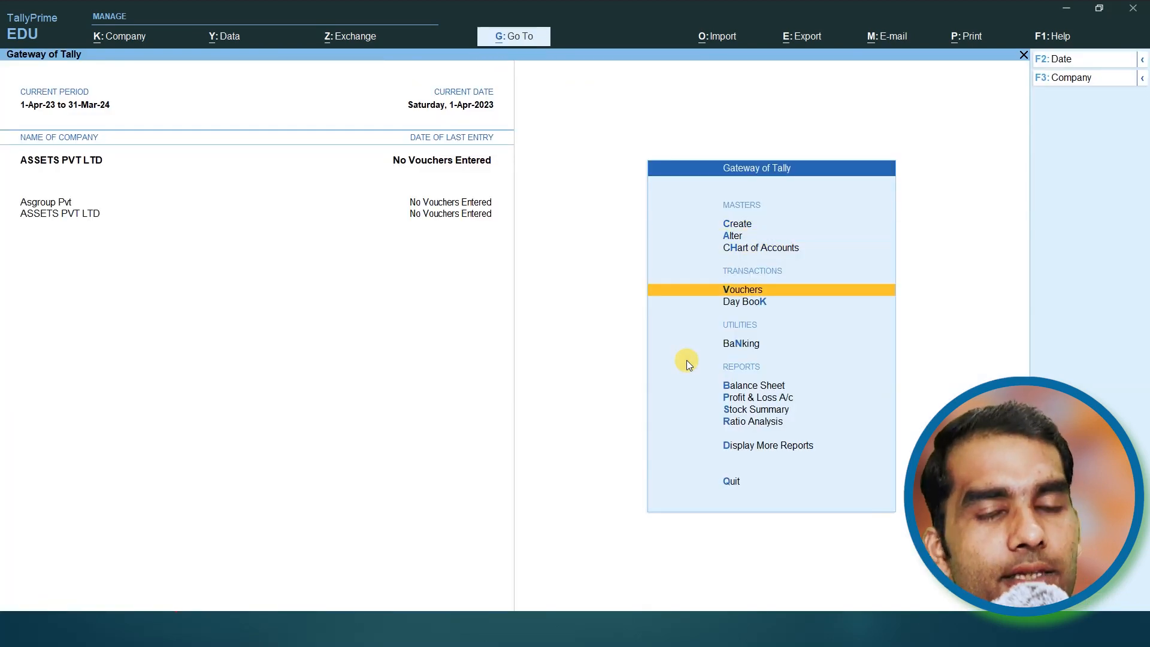
key("Return")
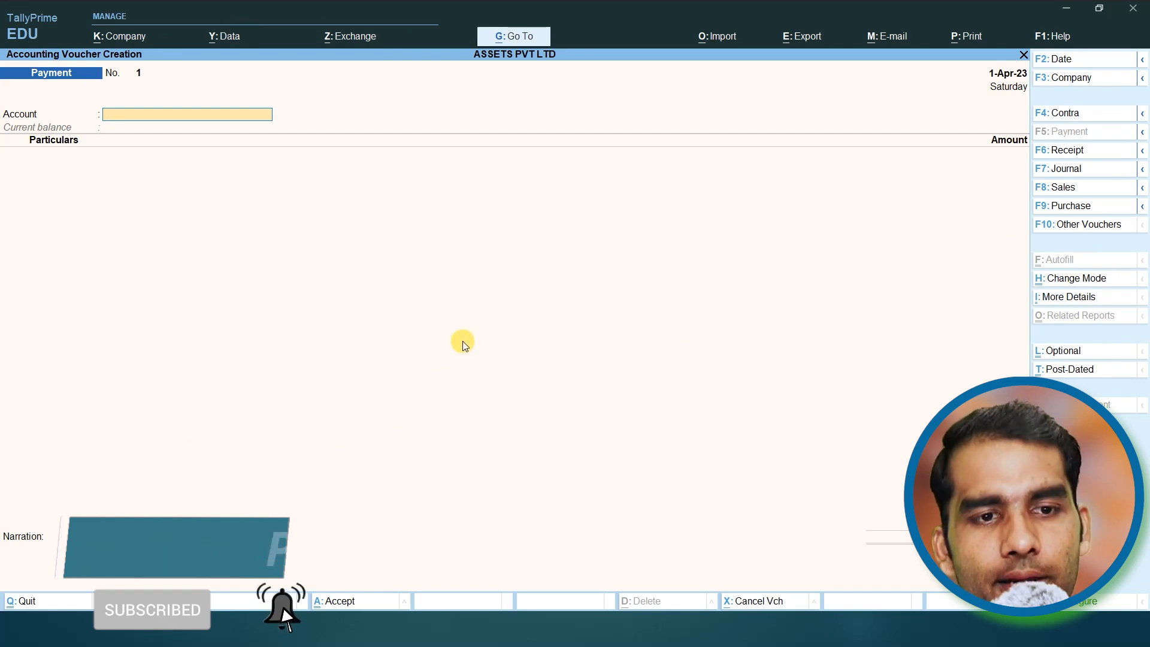
left_click(1097, 279)
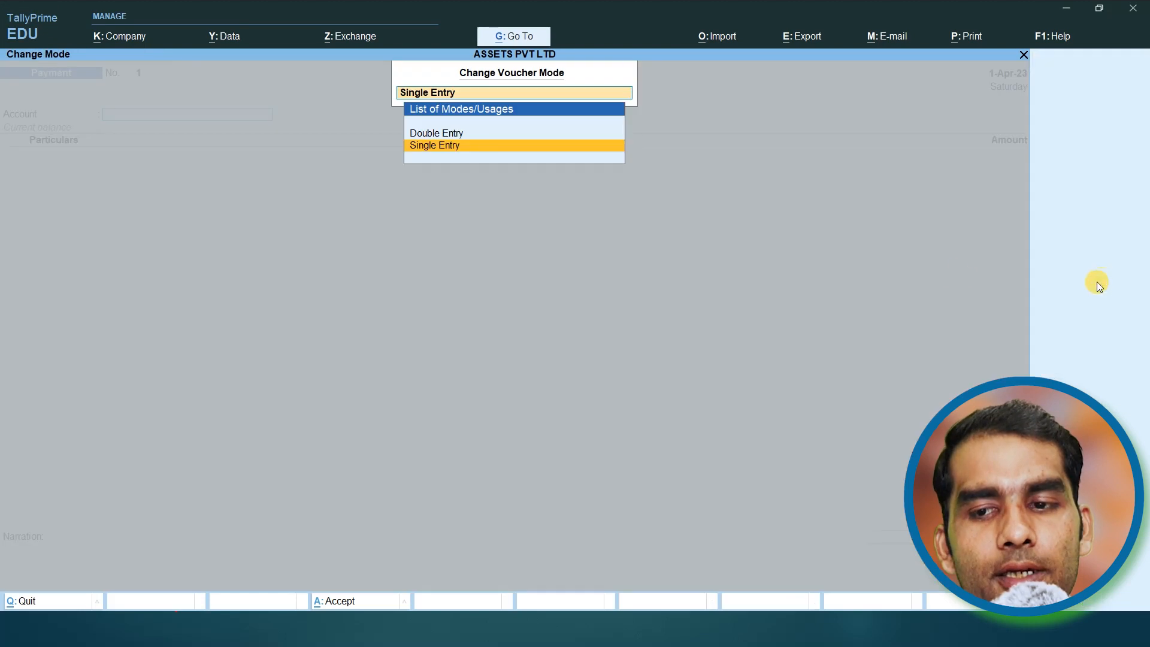
left_click(457, 133)
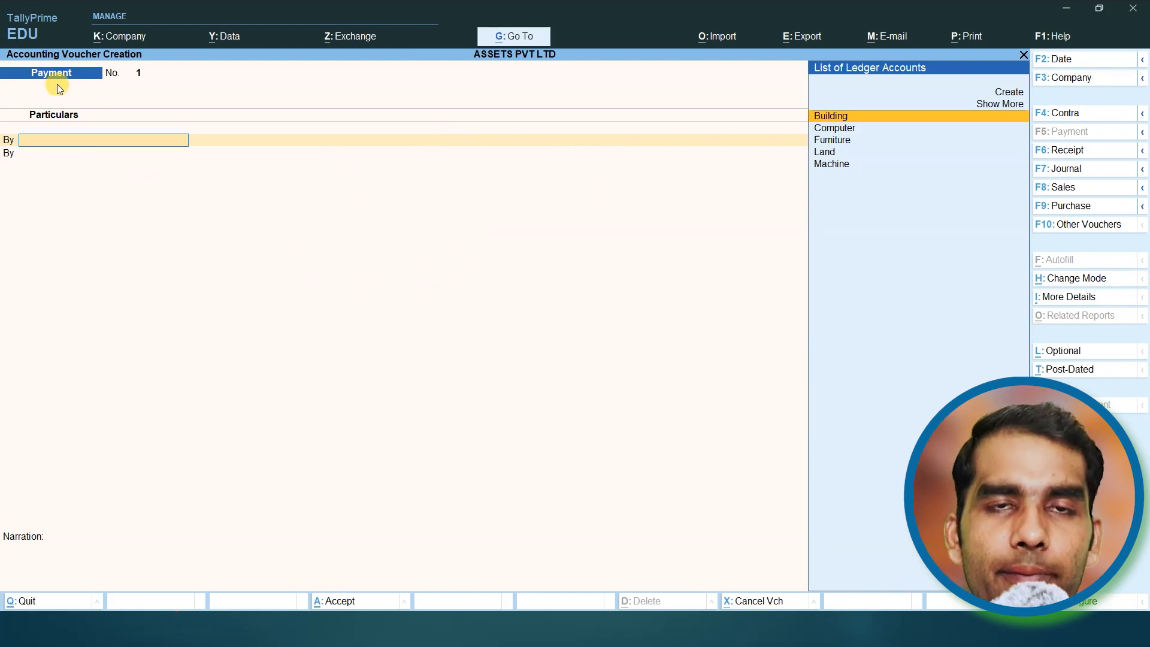
- Check the first journal entry in the PowerPoint slide show, return to TallyPrime and debit Computer with 50,000 in the Payment voucher
key("alt+Tab")
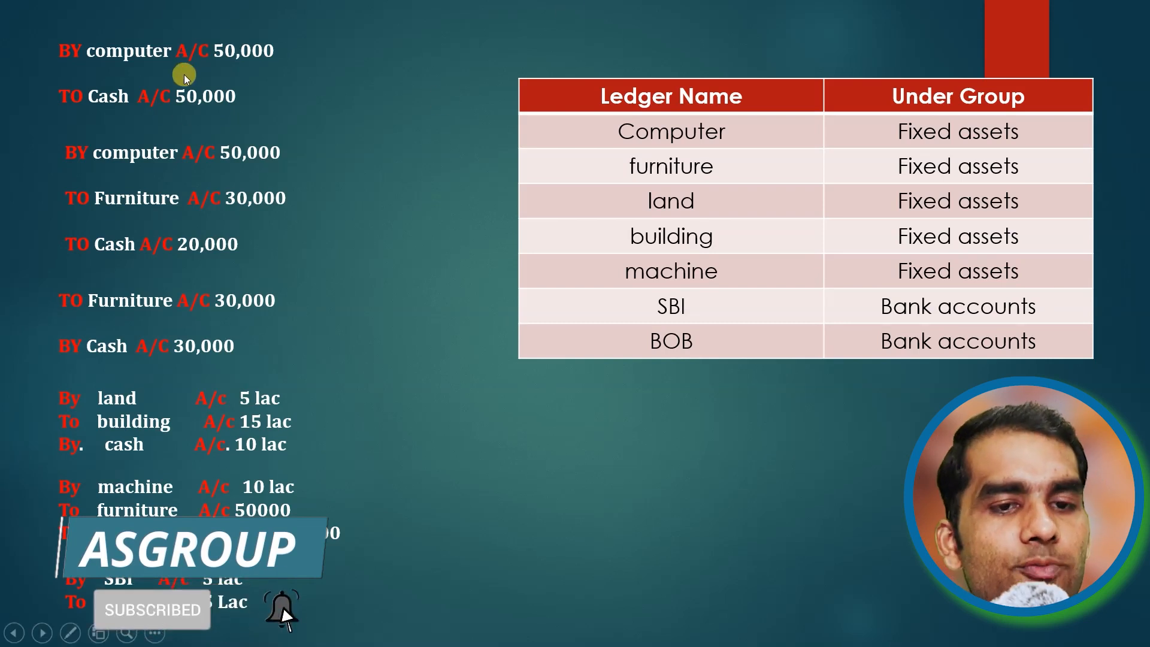
key("alt+Tab")
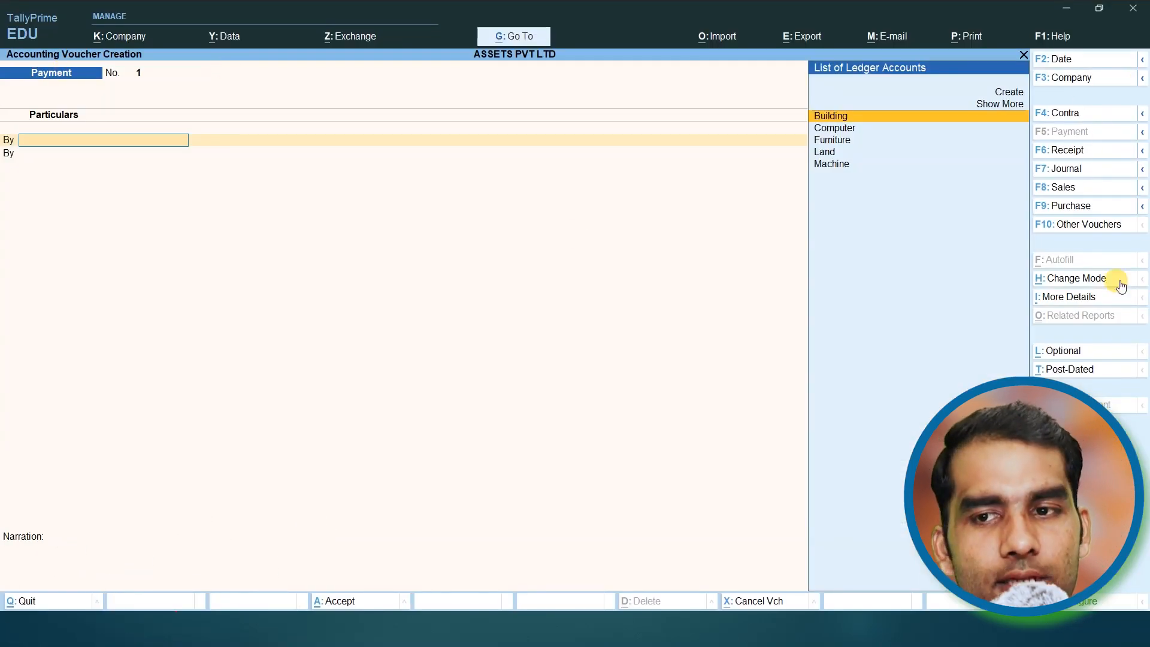
key("Down")
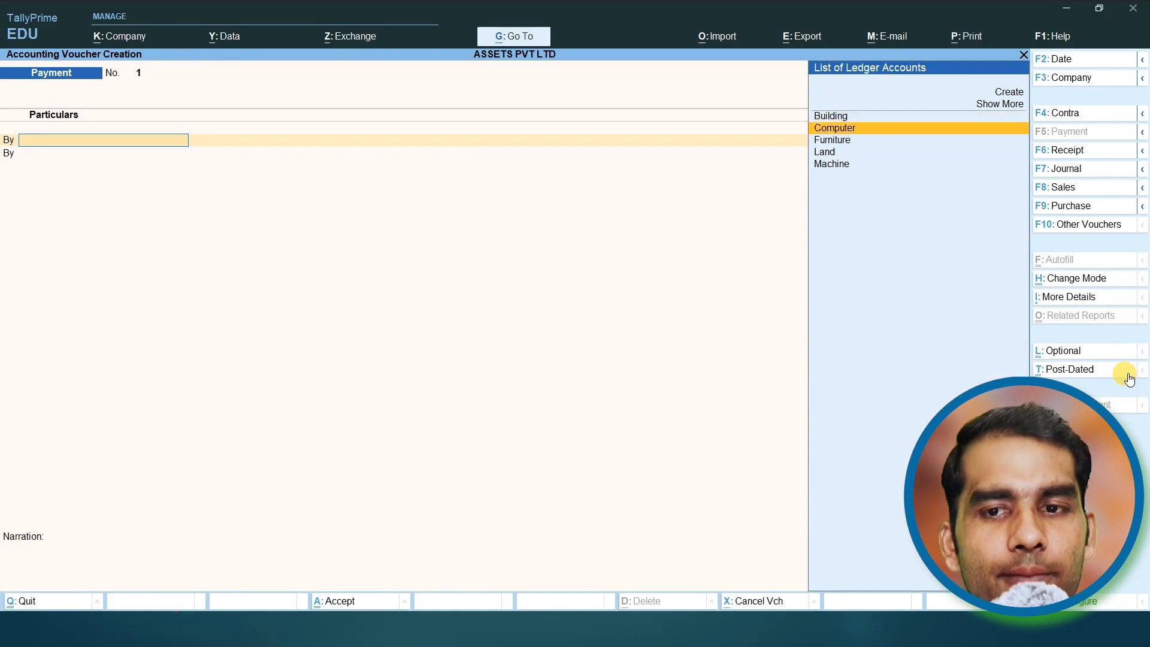
key("Return")
type("50000")
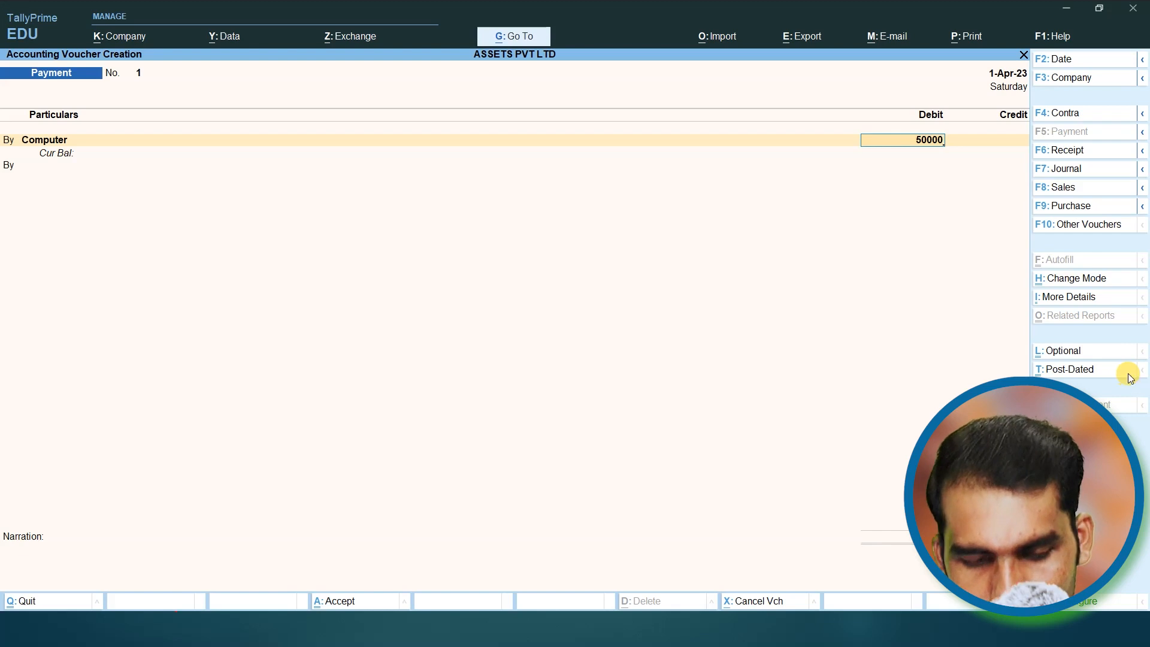
key("Return")
- Credit Cash with 50,000 as the balancing line of the computer purchase and save the Payment voucher
key("t")
key("Return")
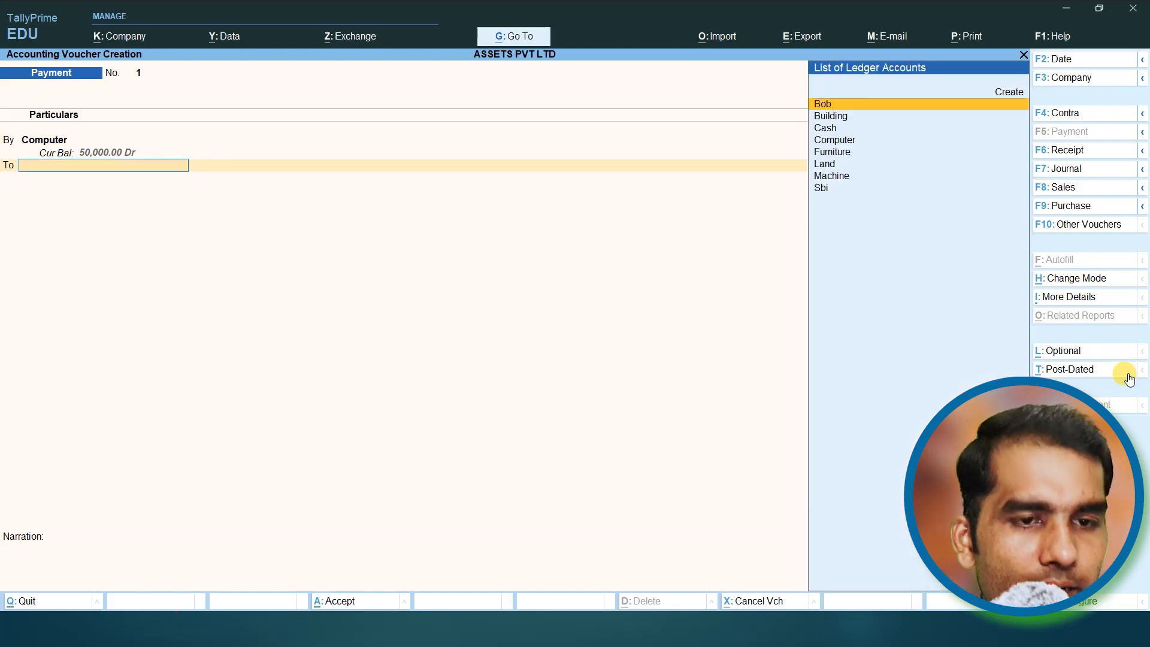
key("Down")
key("Down")
key("Return")
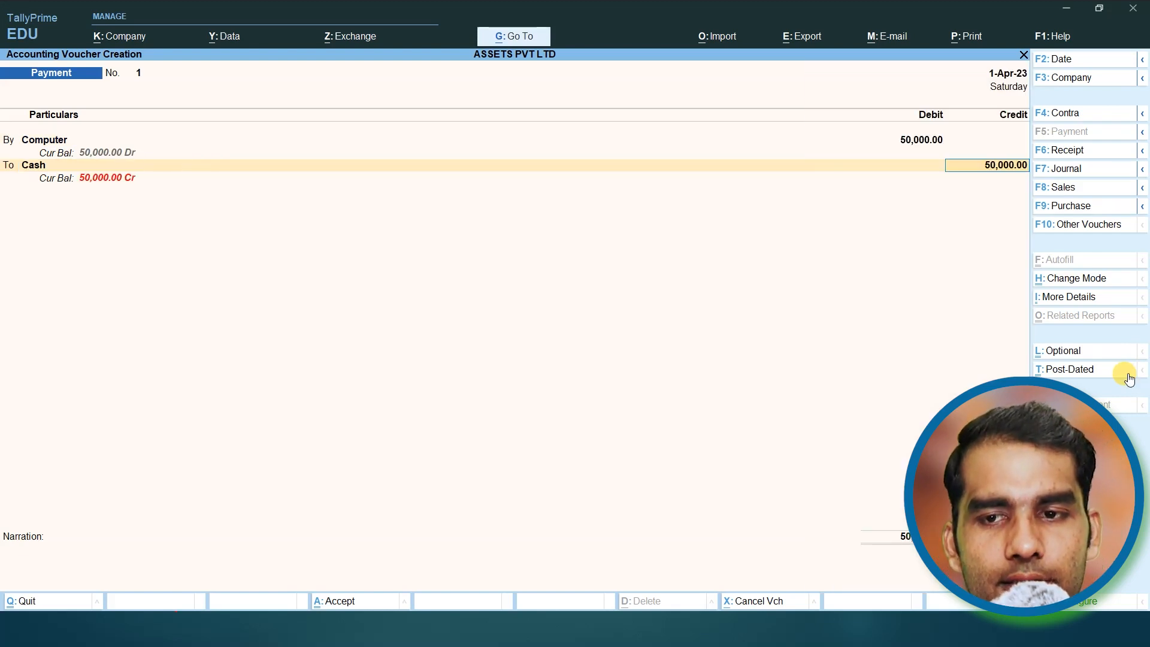
key("ctrl+a")
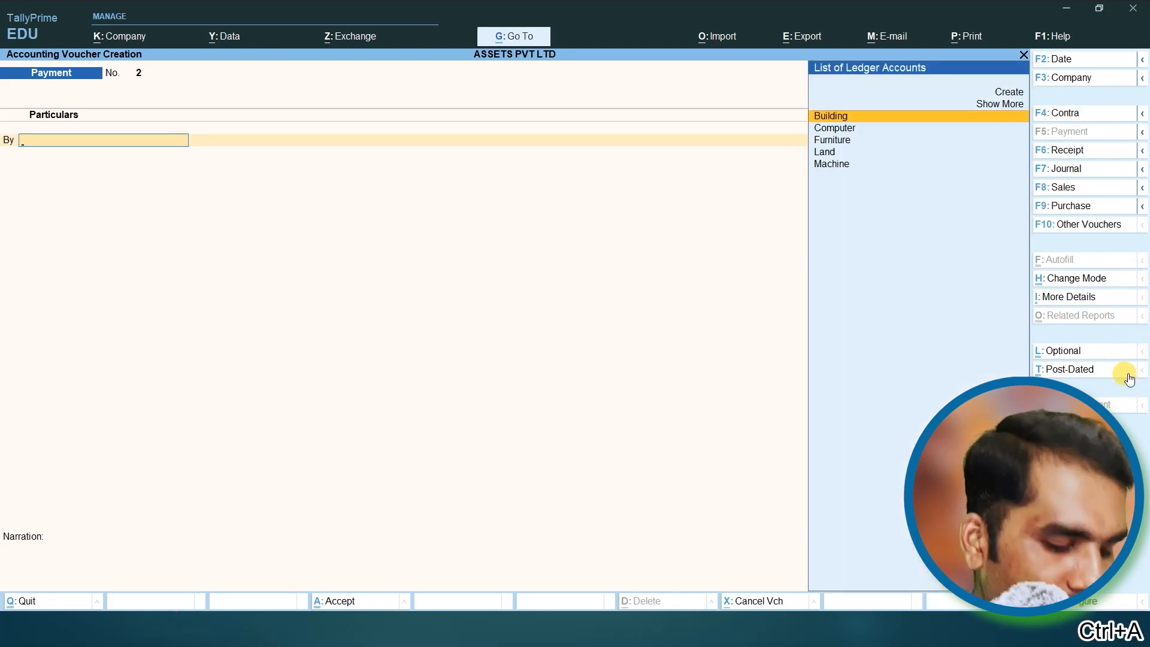
- Check the second entry in the PowerPoint slide show, return to TallyPrime and debit Computer with 50,000 in Payment voucher 2
key("alt+Tab")
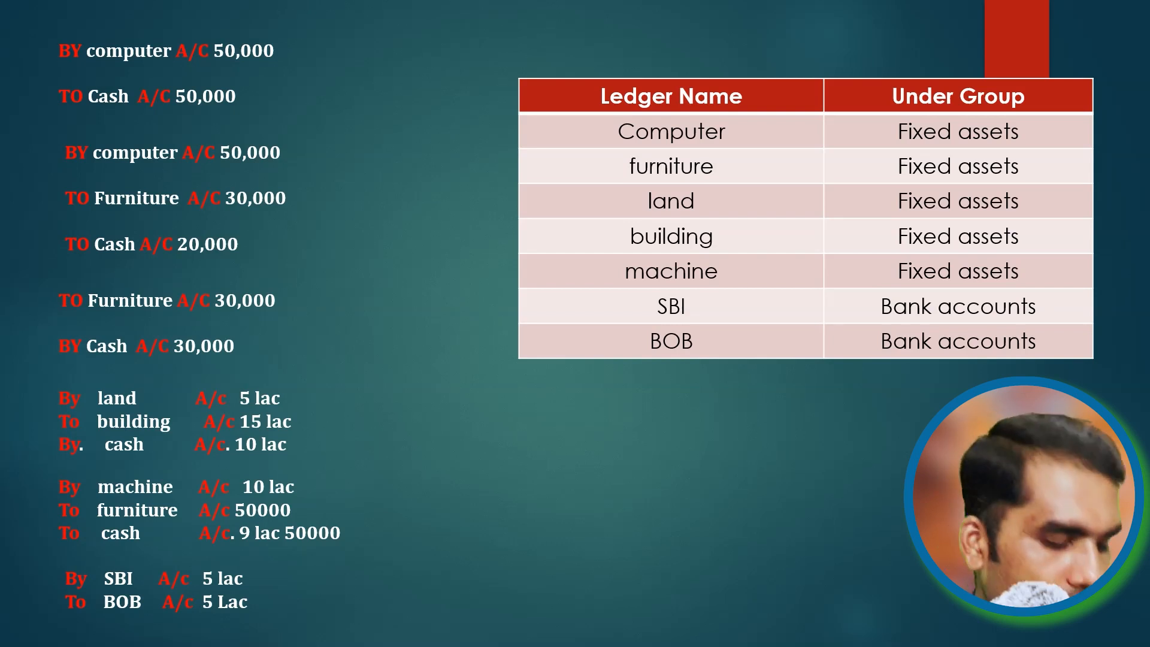
key("alt+Tab")
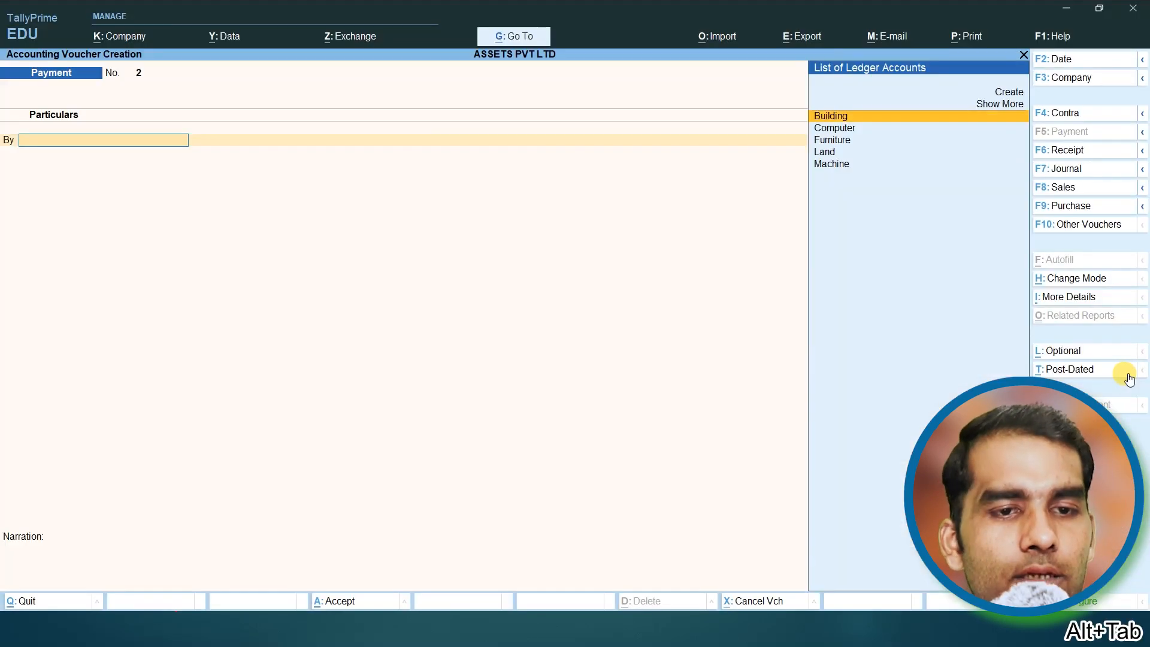
type("c")
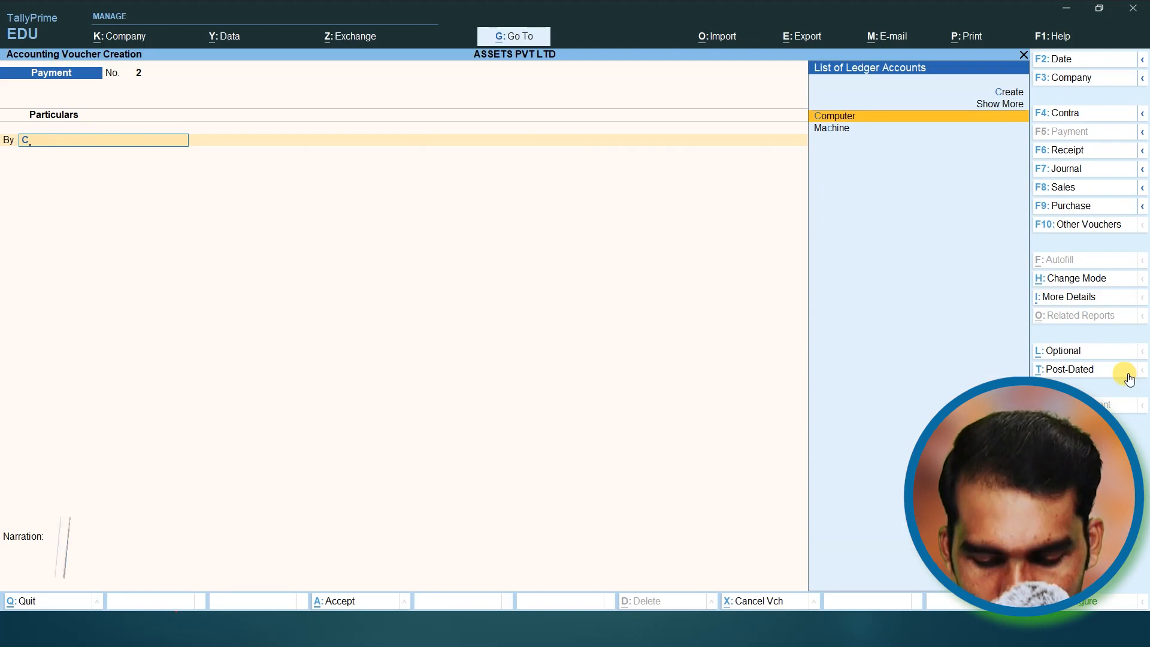
key("Return")
type("50,00")
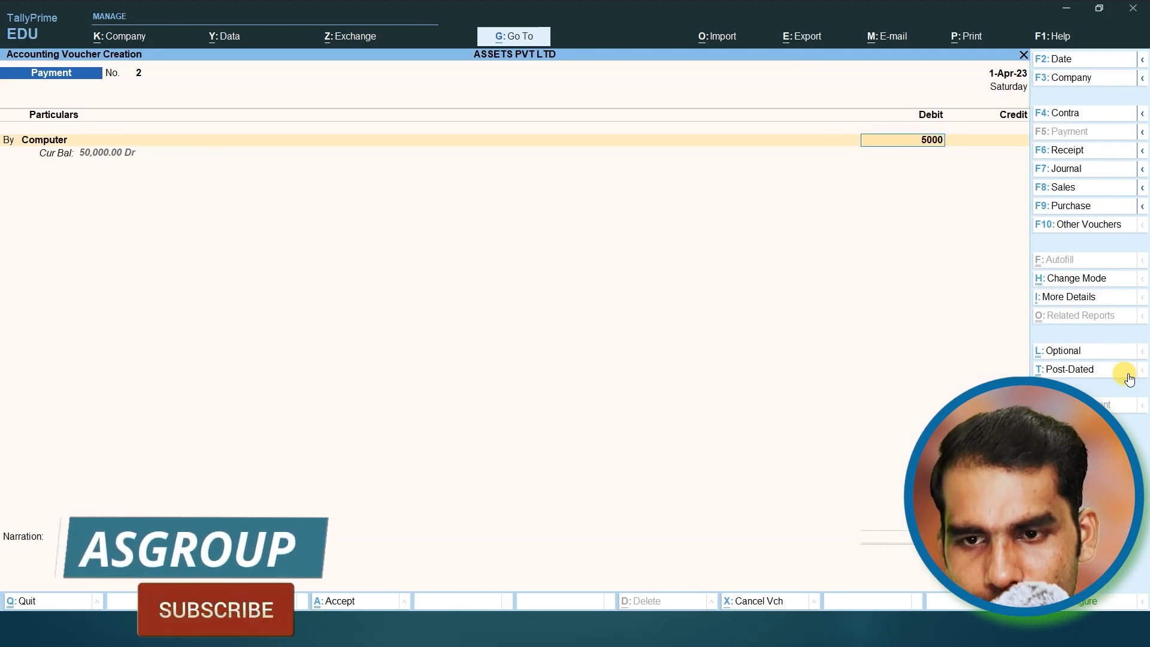
type("0")
key("Return")
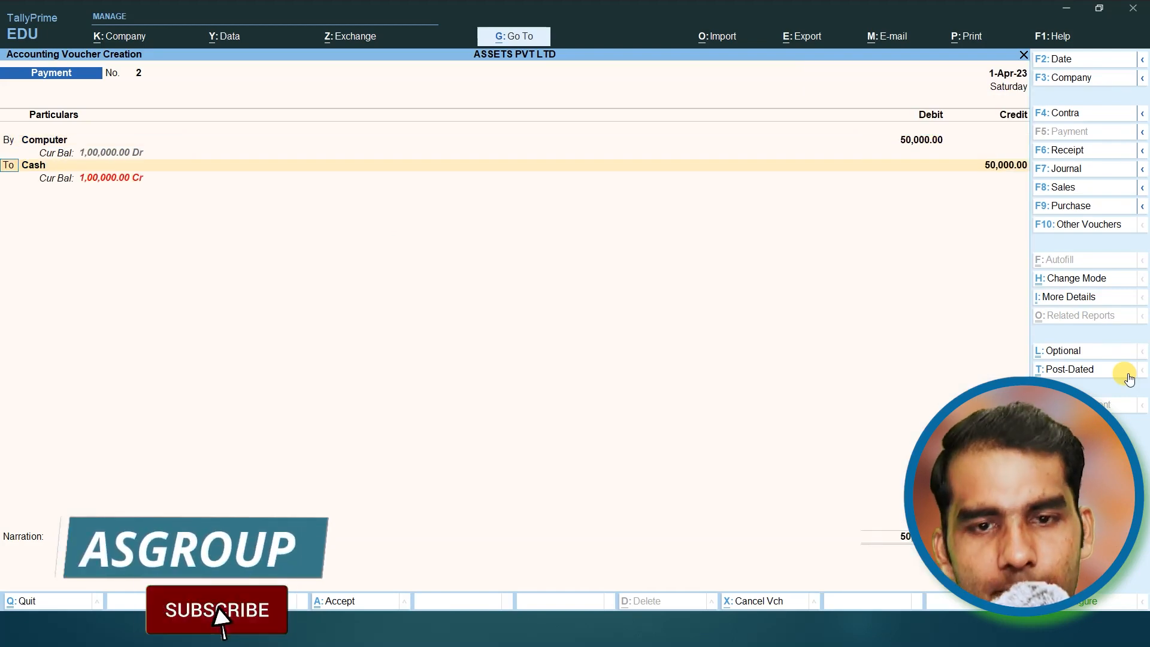
- Replace Cash with Furniture on the credit line of Payment voucher 2 and set its credit amount to 30,000
key("Return")
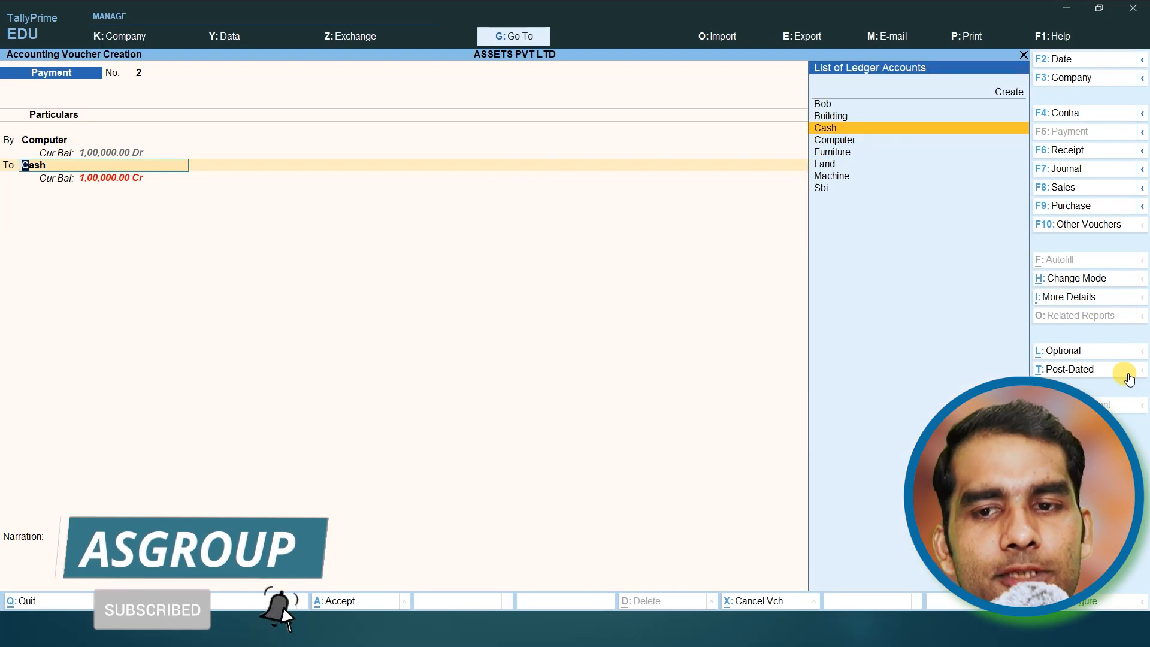
key("Down")
key("Return")
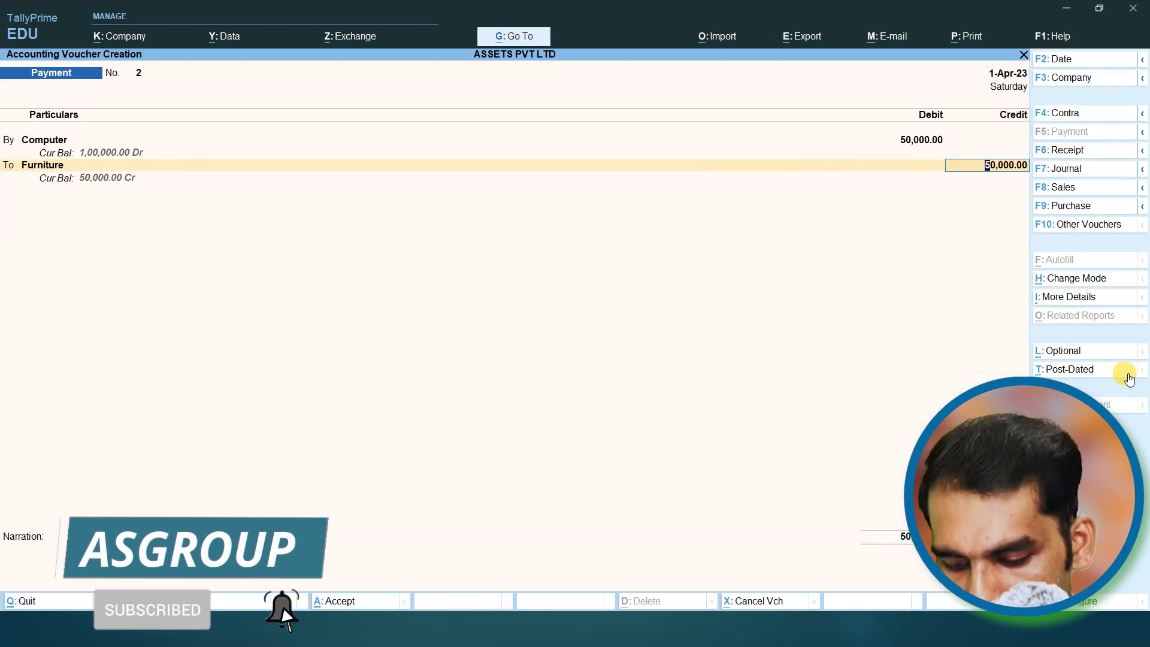
type("30000")
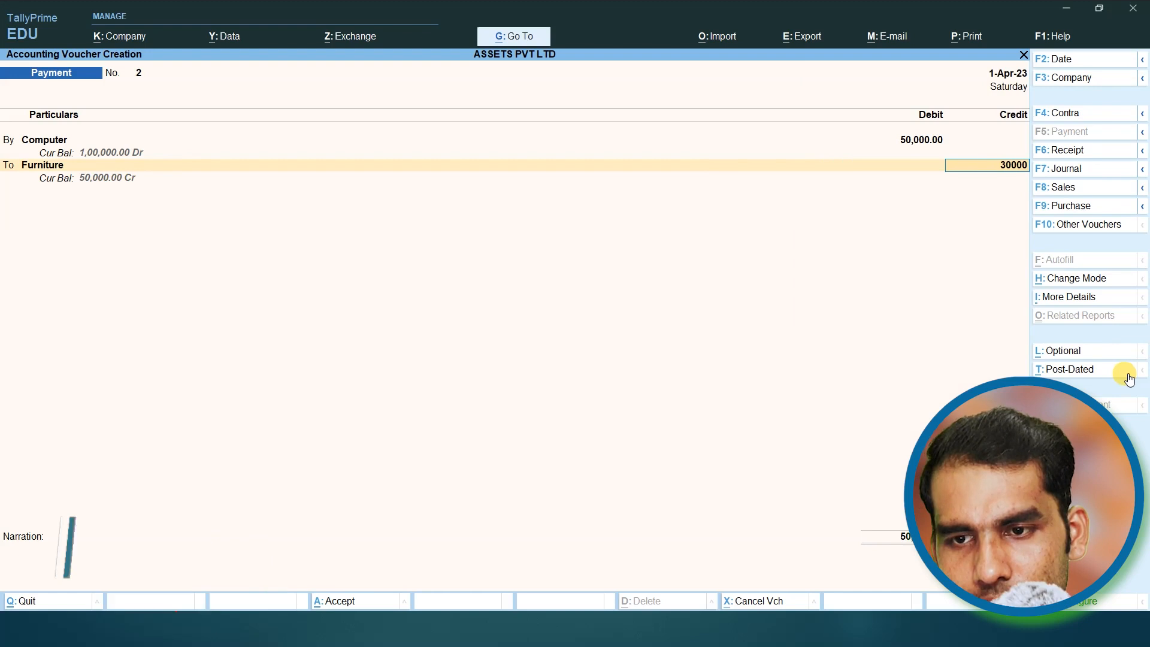
key("Return")
- Credit Cash with the remaining 20,000 and save Payment voucher 2
key("Return")
key("Return")
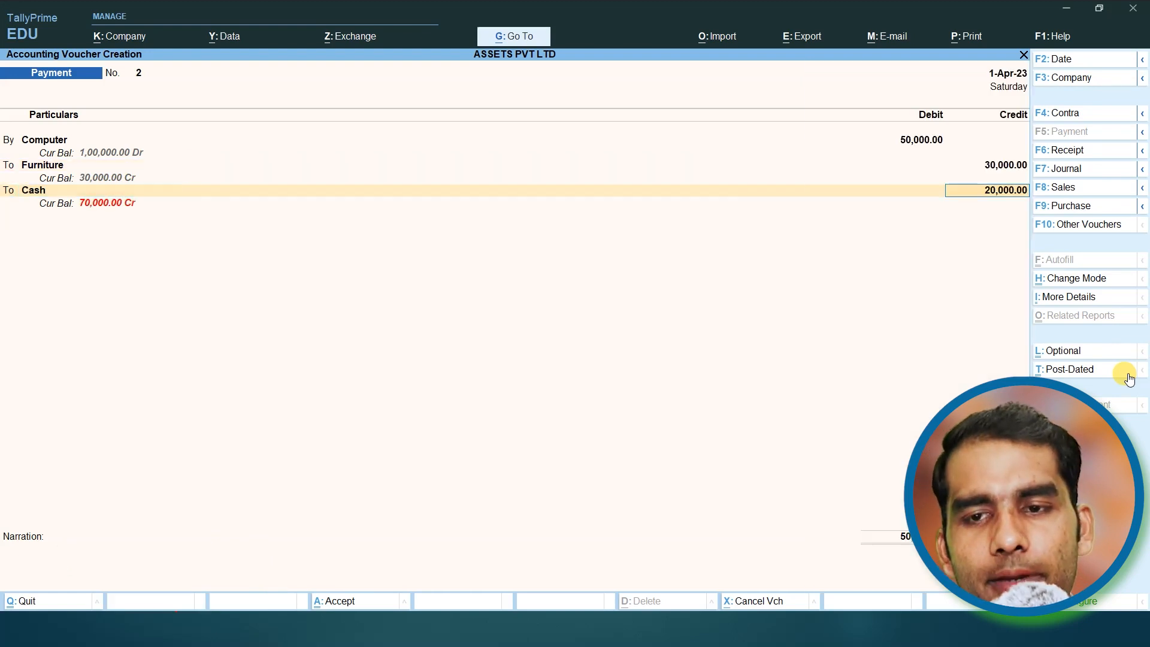
key("ctrl+a")
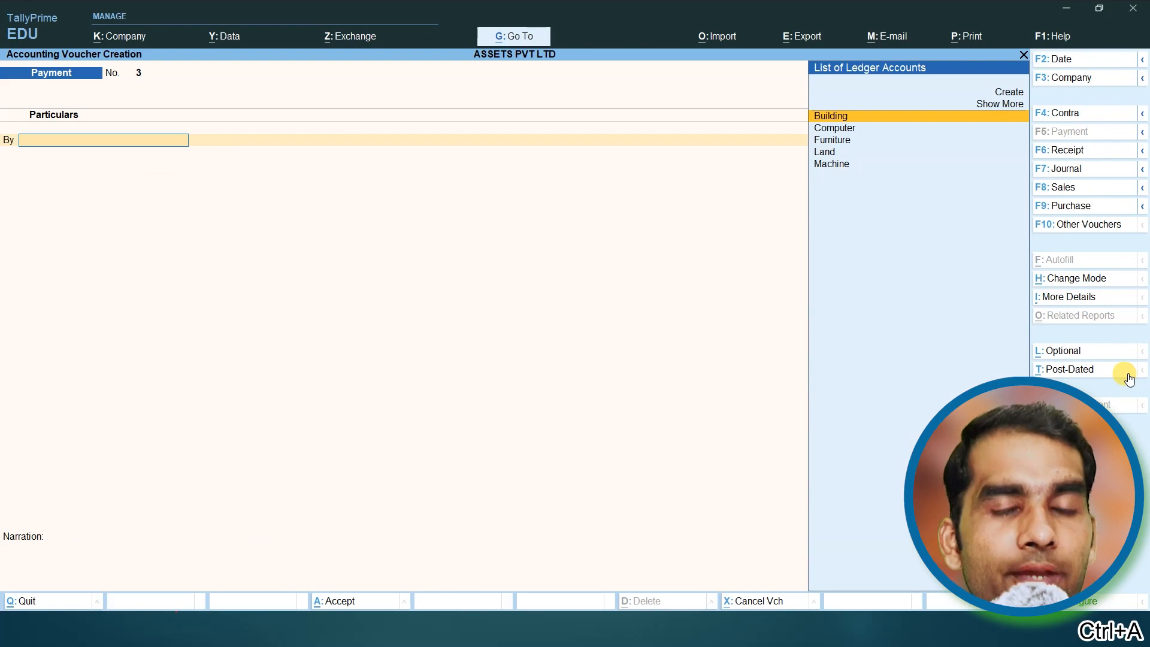
- Check the furniture and cash entry in the PowerPoint slide show, return to TallyPrime and switch to a Receipt voucher
key("alt+Tab")
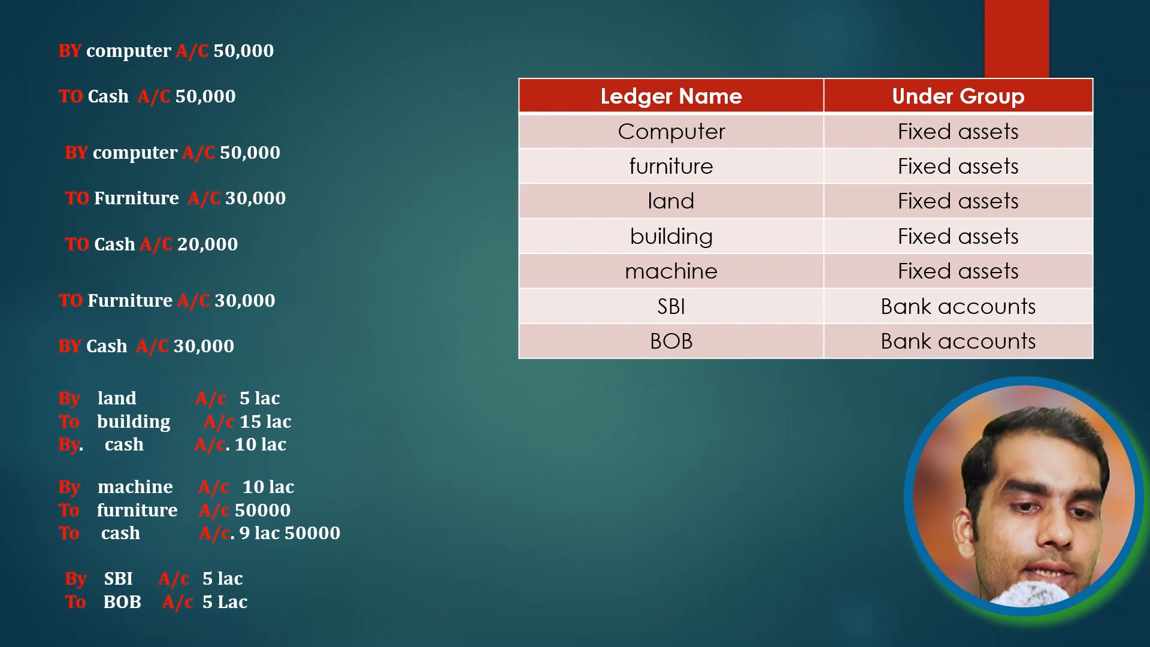
key("alt+Tab")
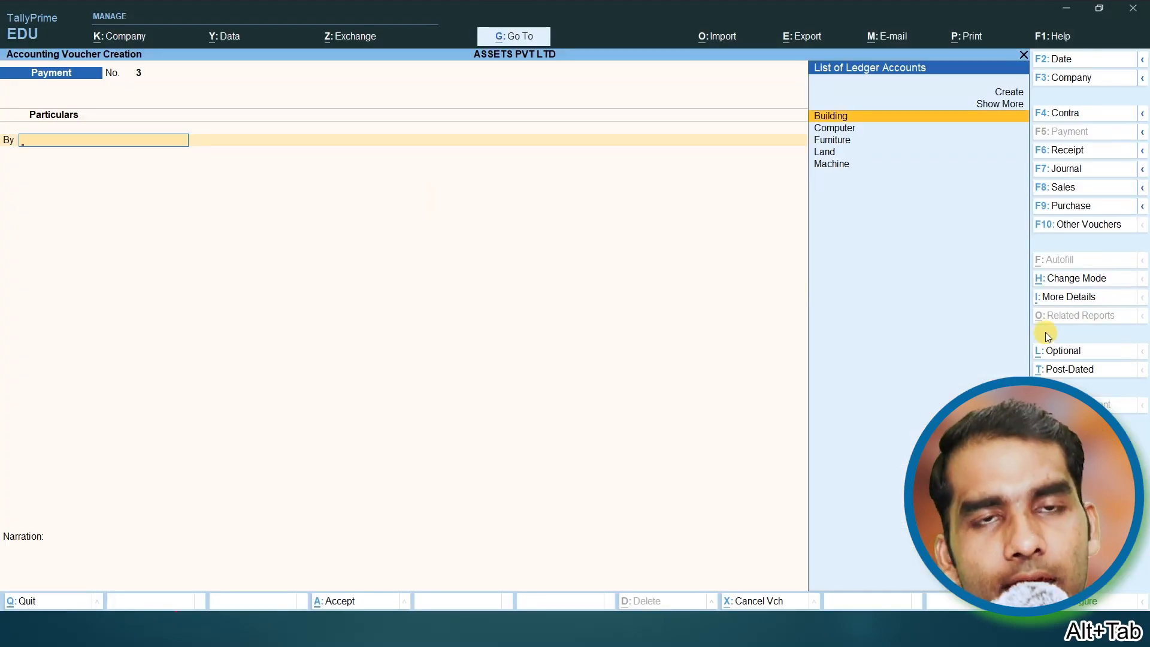
left_click(1078, 152)
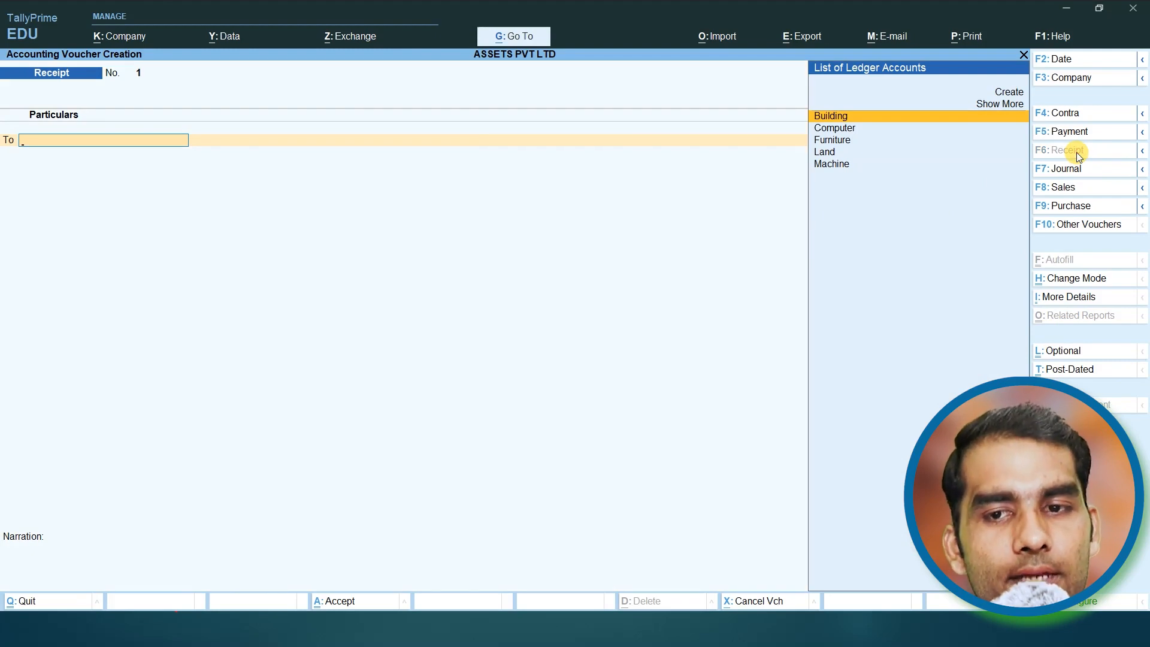
key("Down")
key("Down")
key("Up")
key("Up")
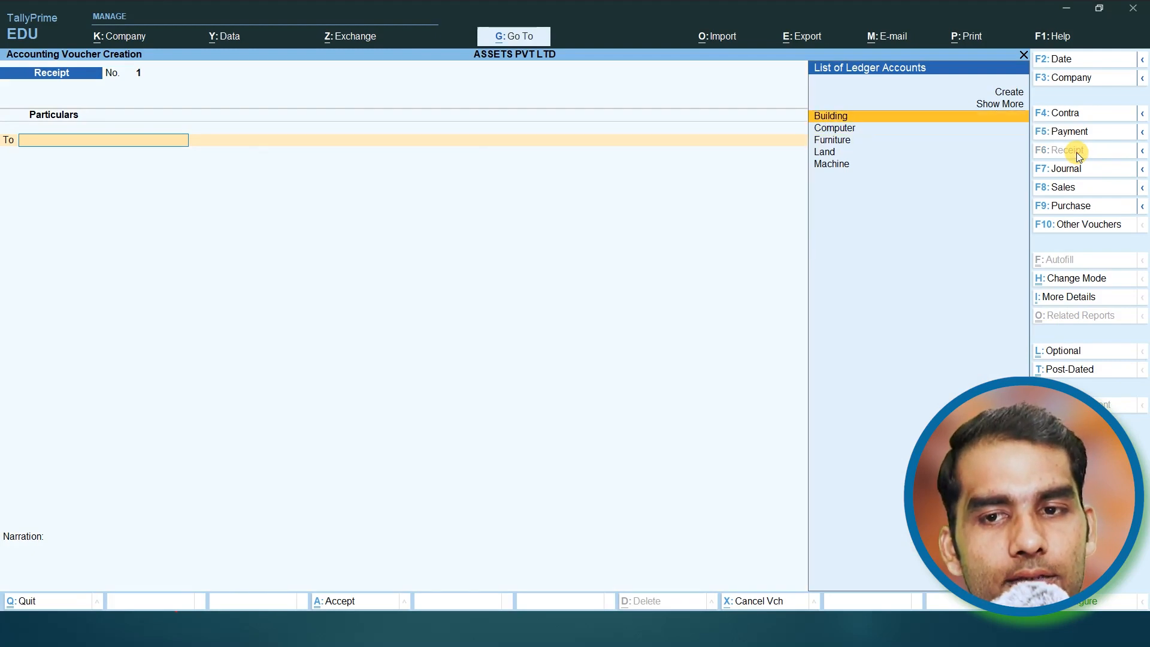
- Recheck the entry in the PowerPoint slide show, return to TallyPrime and credit Furniture with 30,000 in the Receipt voucher
key("alt+Tab")
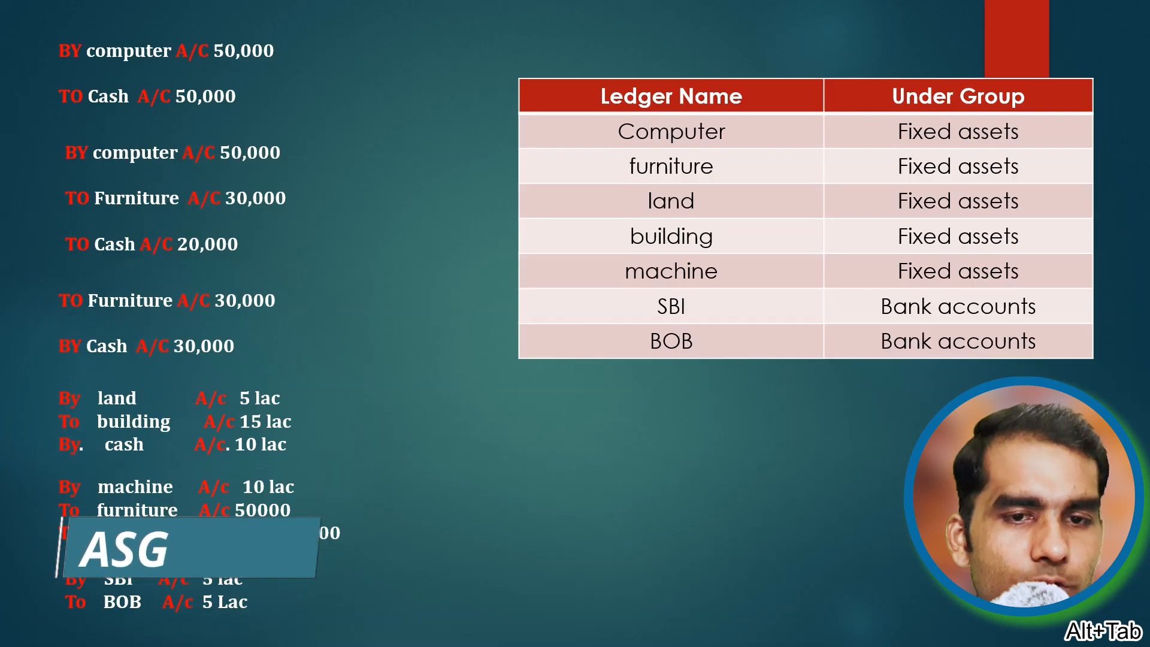
key("alt+Tab")
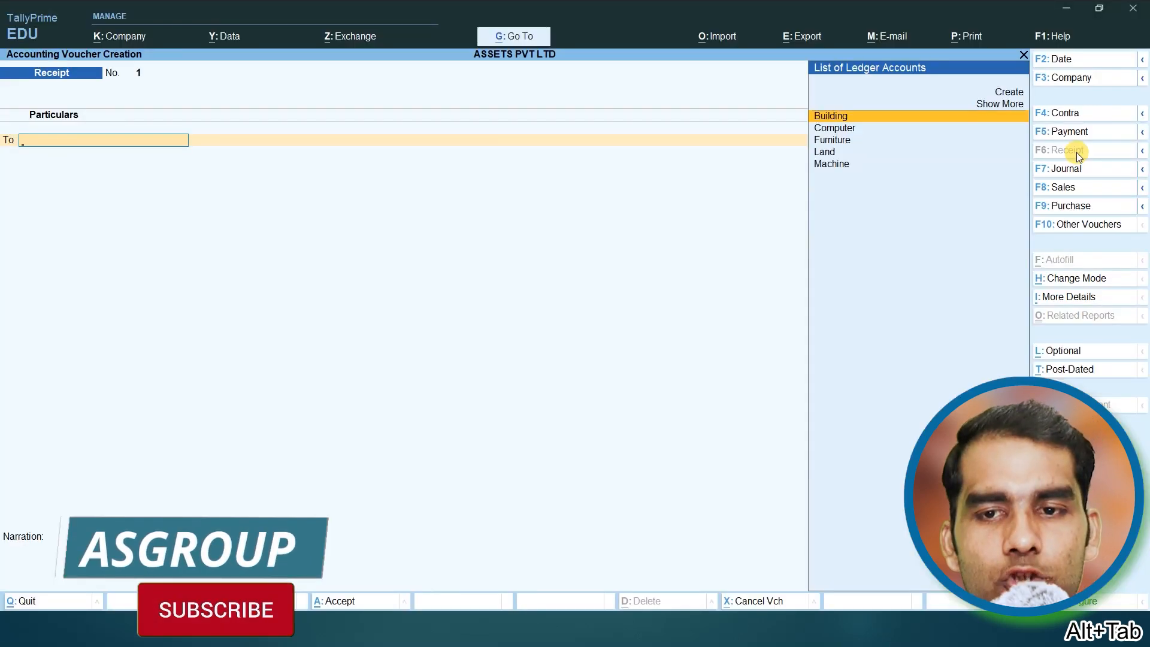
key("Down")
key("Down")
key("Return")
type("3")
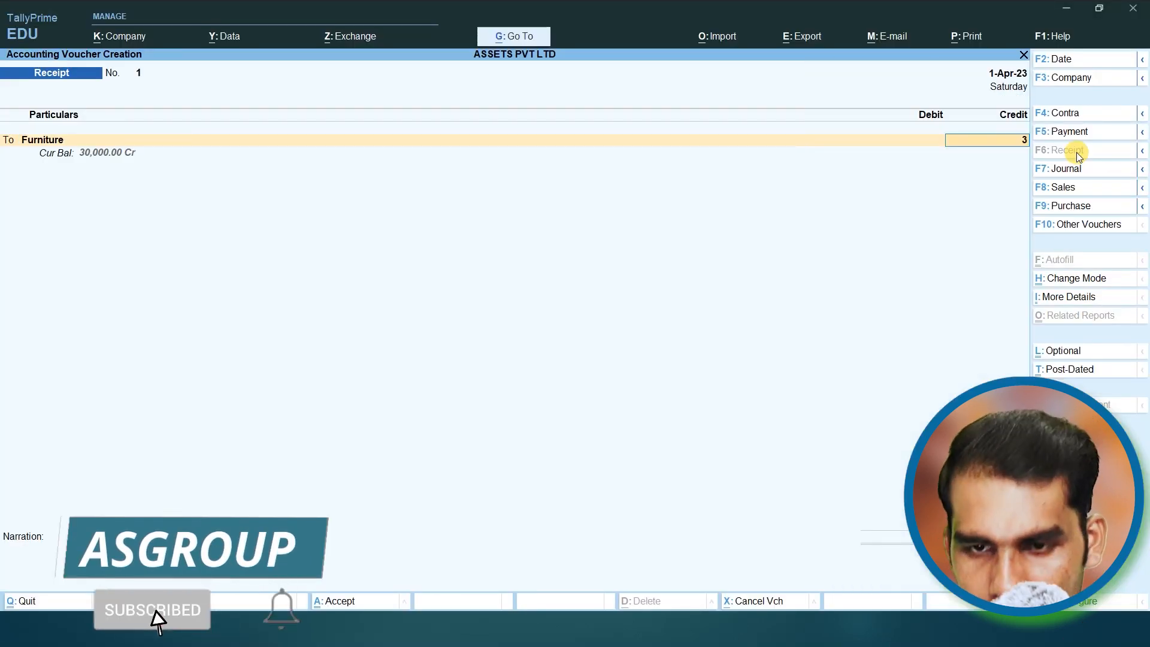
type("0000")
key("Return")
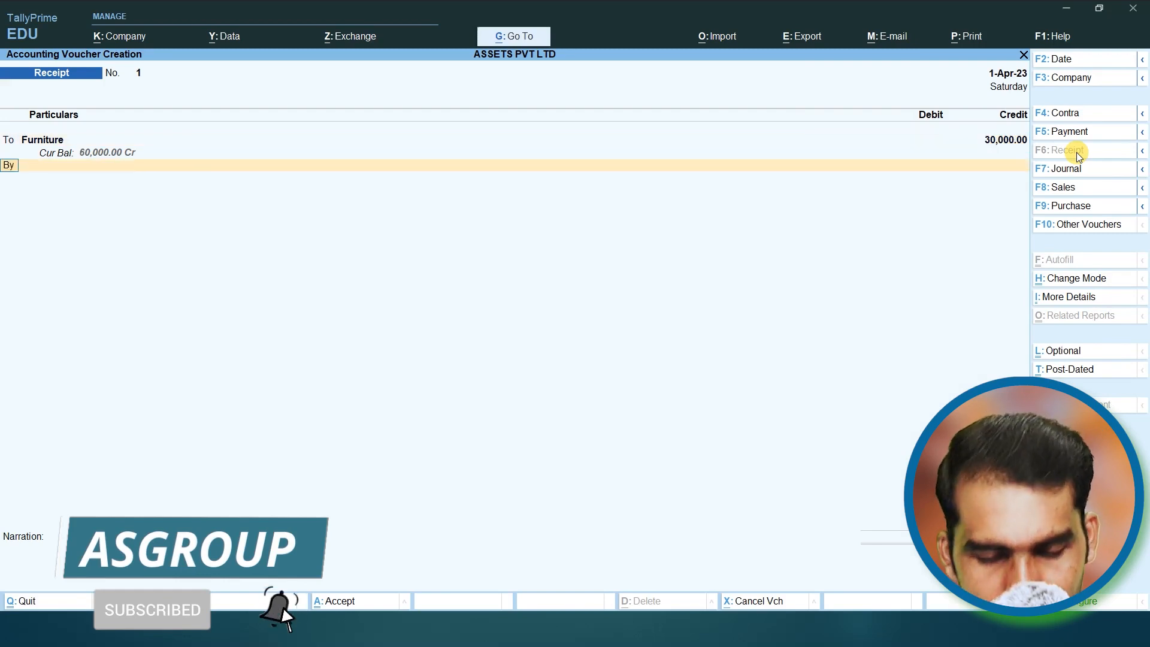
- Debit Cash with 30,000 as the balancing line for Furniture and save the Receipt voucher
key("Down")
key("Down")
key("Return")
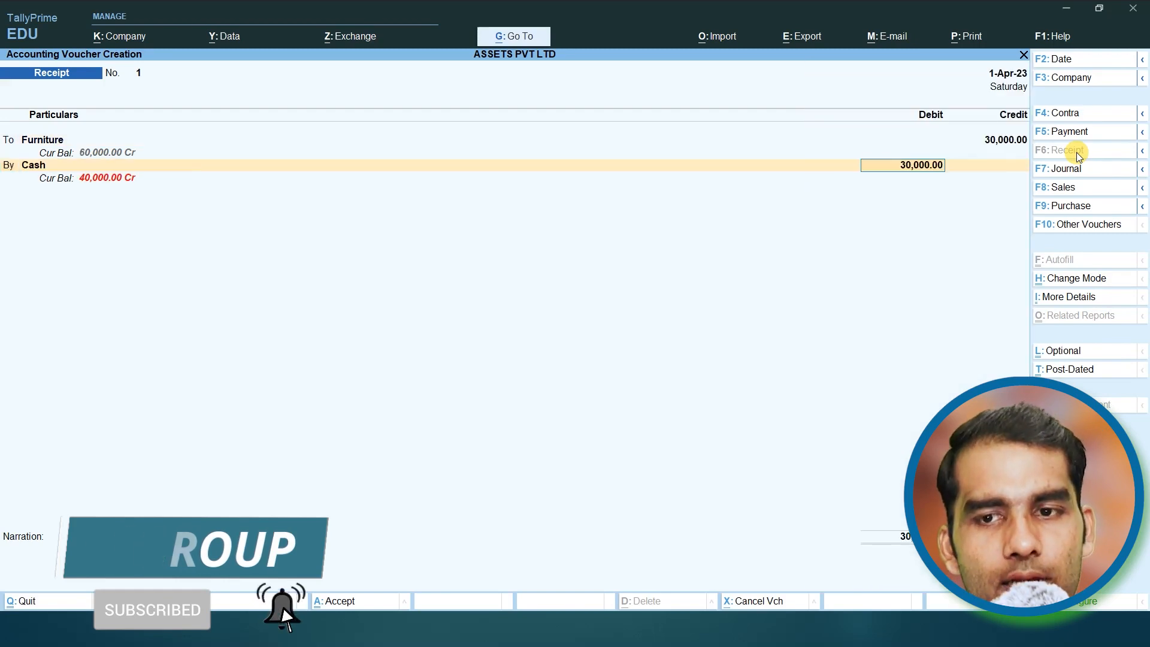
key("ctrl+a")
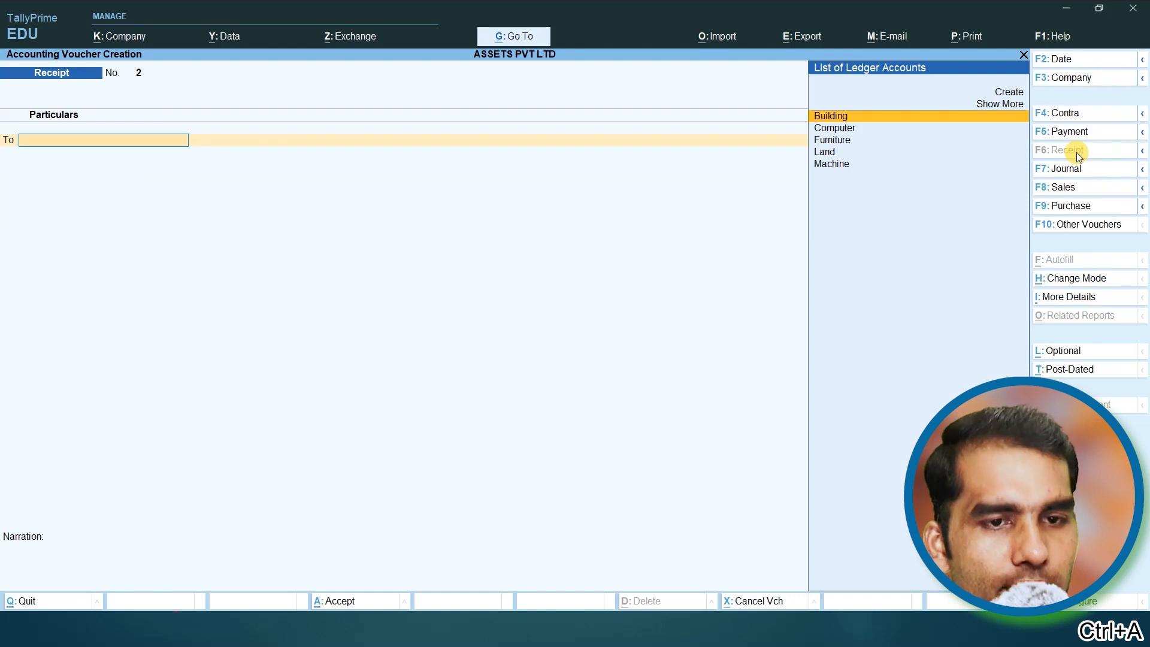
- Check the land and building entry in the PowerPoint slide show, return to TallyPrime and credit Land with 5,00,000 in Receipt voucher 2
key("alt+Tab")
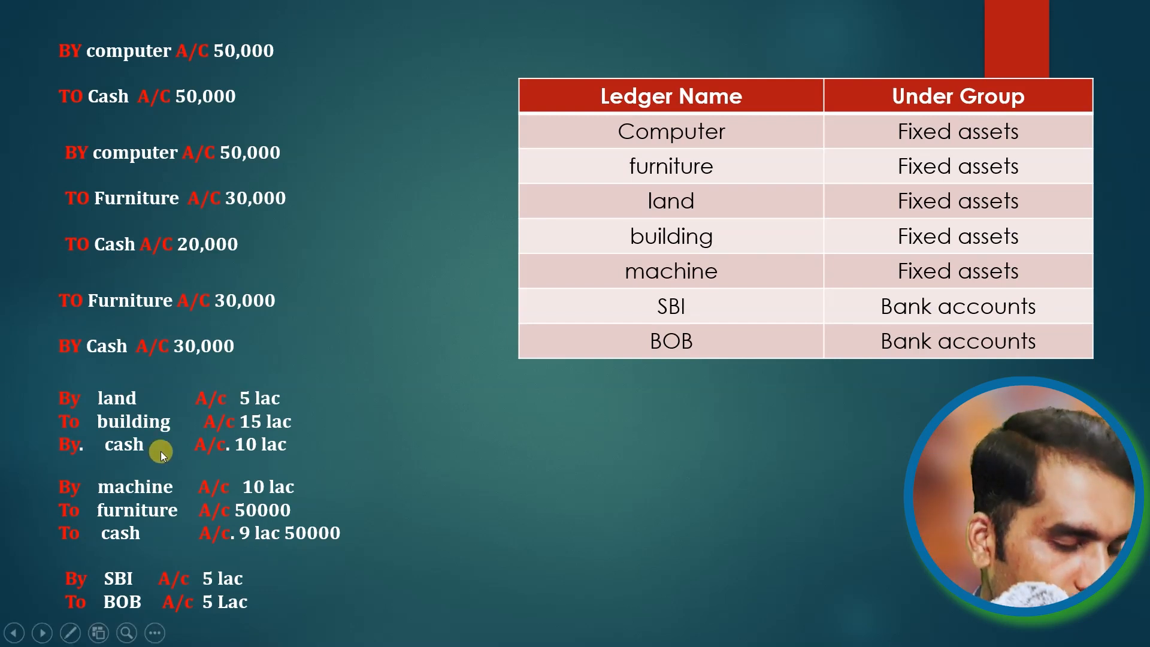
key("alt+Tab")
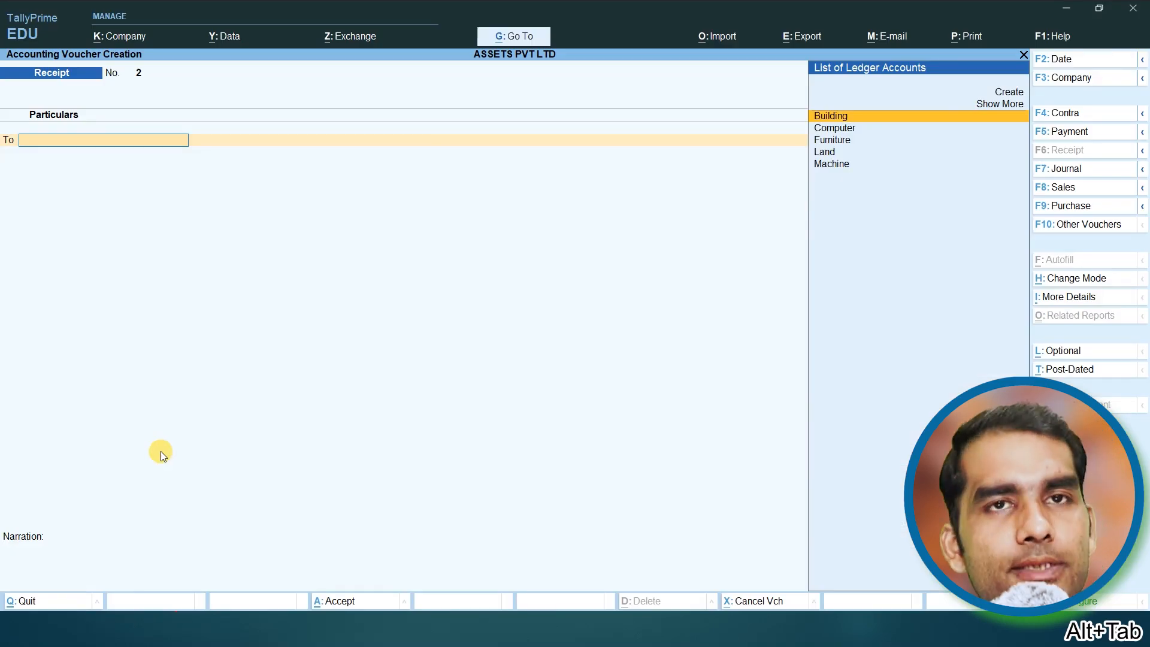
key("Down")
key("Down")
key("Down")
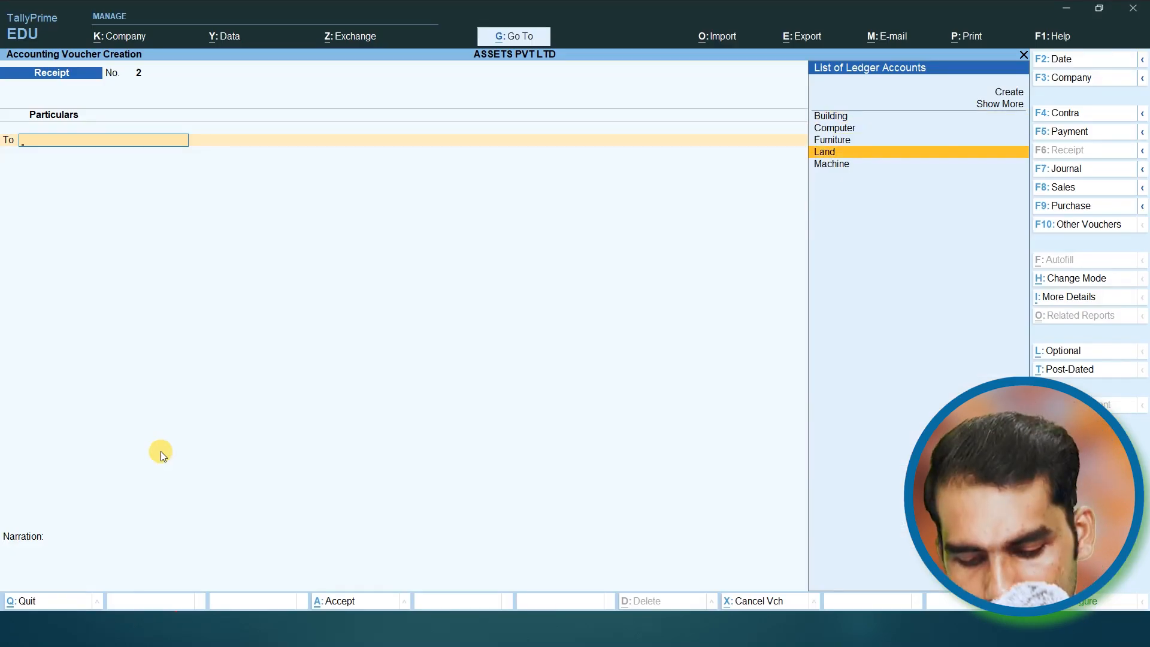
key("Return")
type("5,00,000")
key("Return")
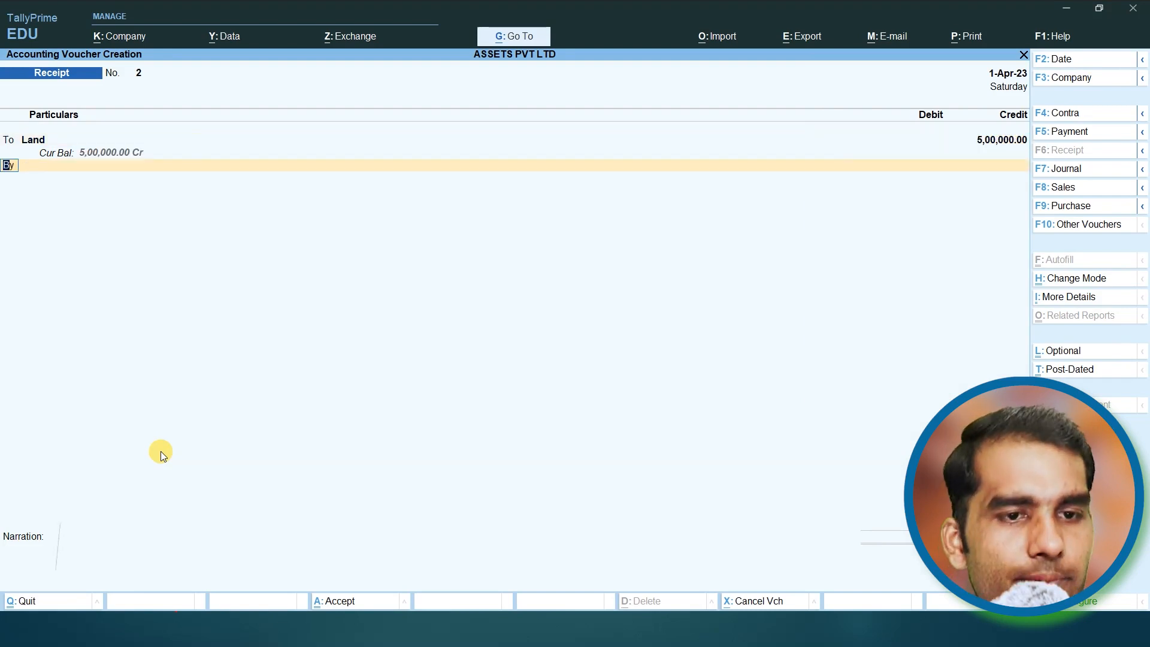
- Recheck the entry in the PowerPoint slide show, return to TallyPrime and replace the Land credit line with Building at 15,00,000
key("Return")
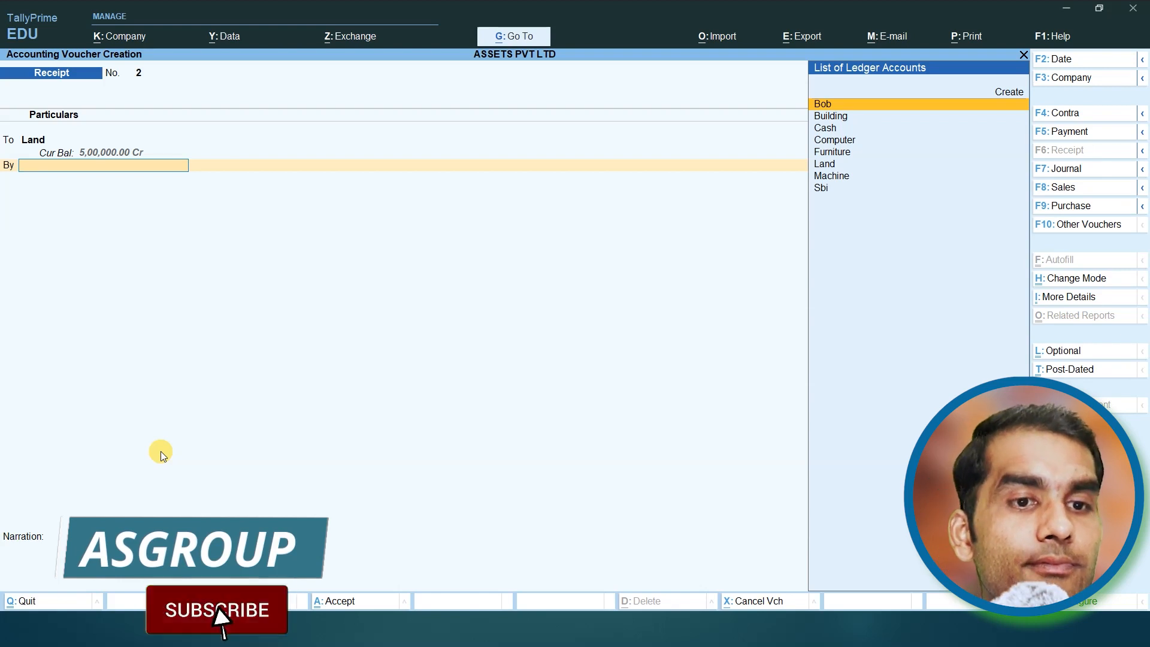
key("alt+Tab")
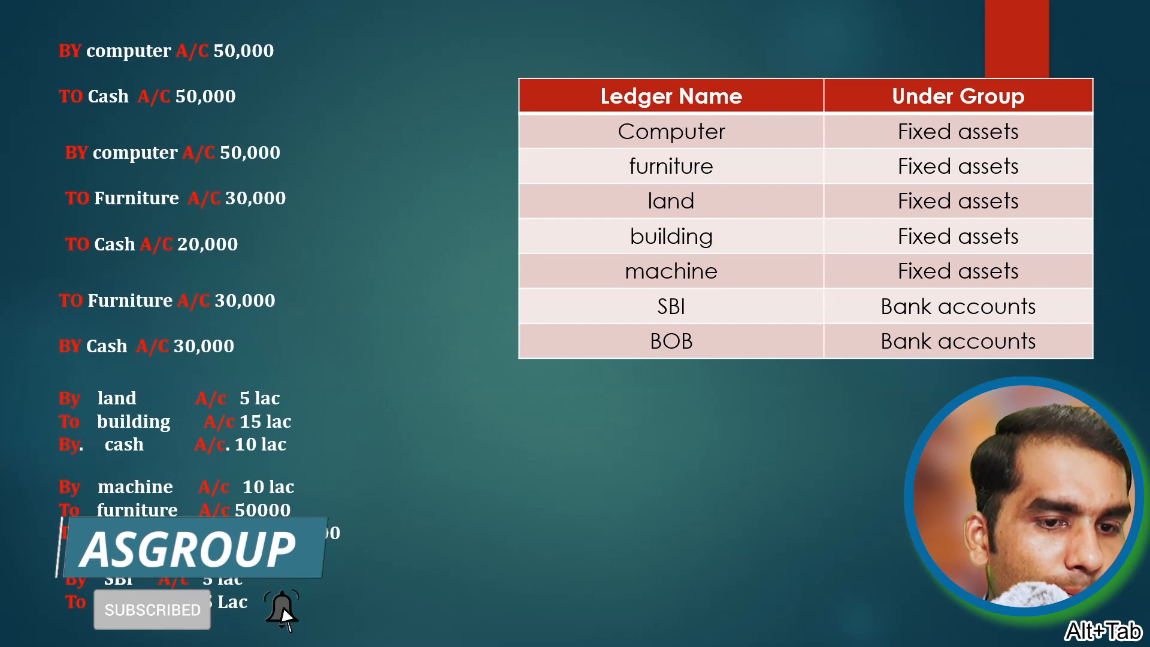
key("alt+Tab")
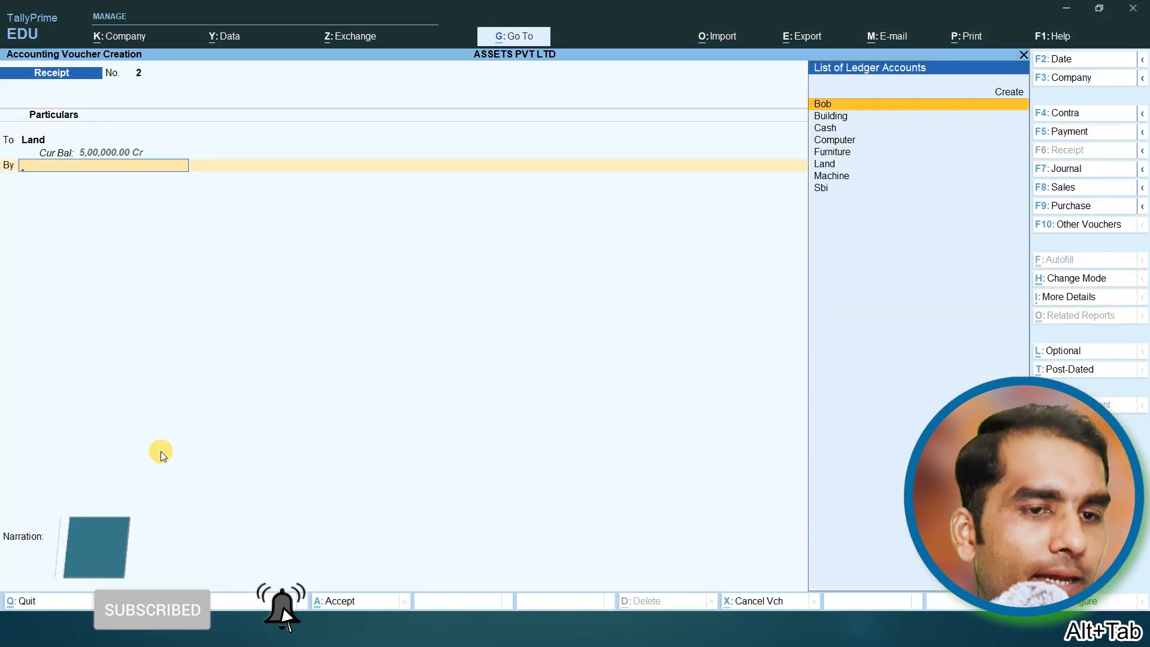
key("BackSpace")
key("BackSpace")
key("BackSpace")
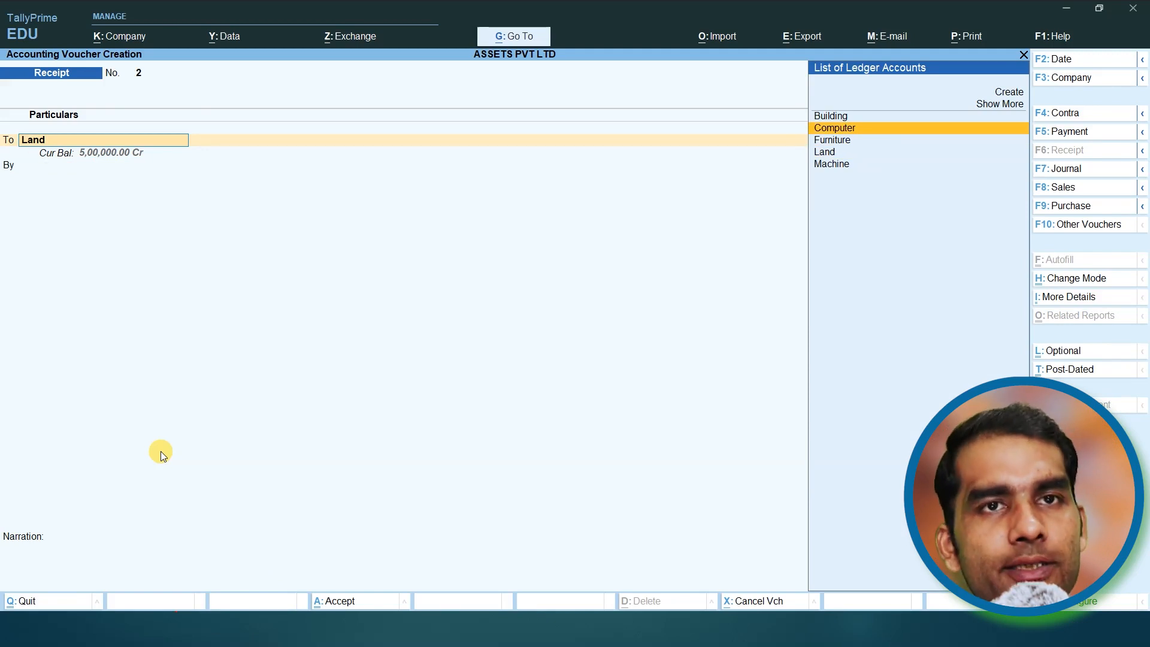
key("Up")
key("Return")
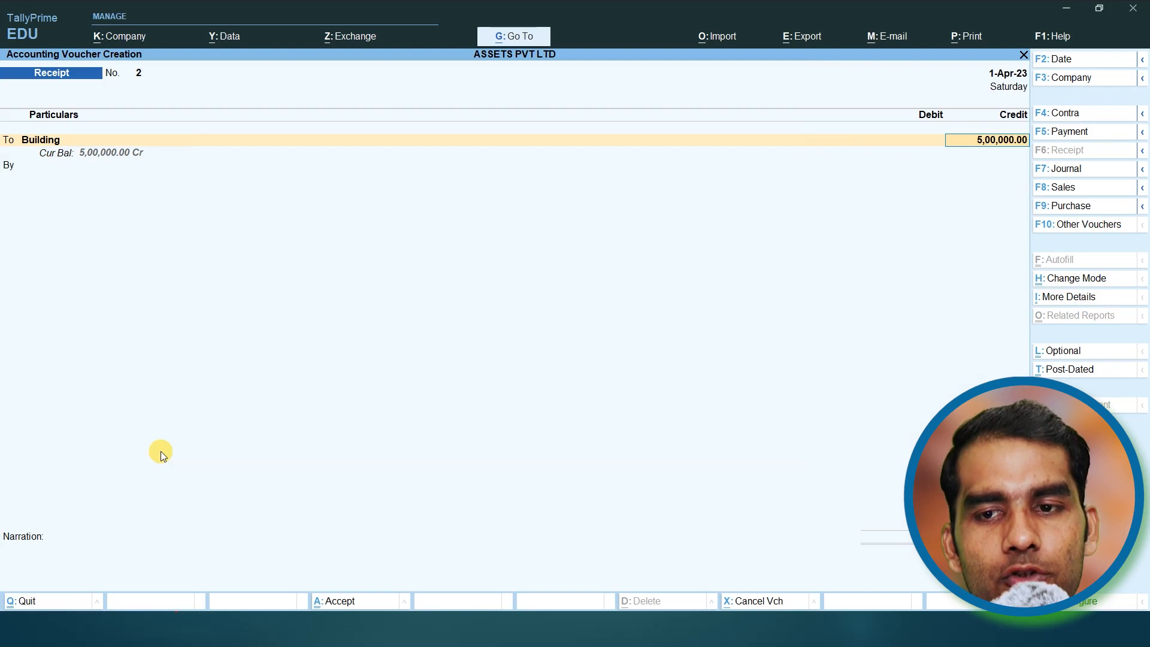
key("BackSpace")
type("15,00,000")
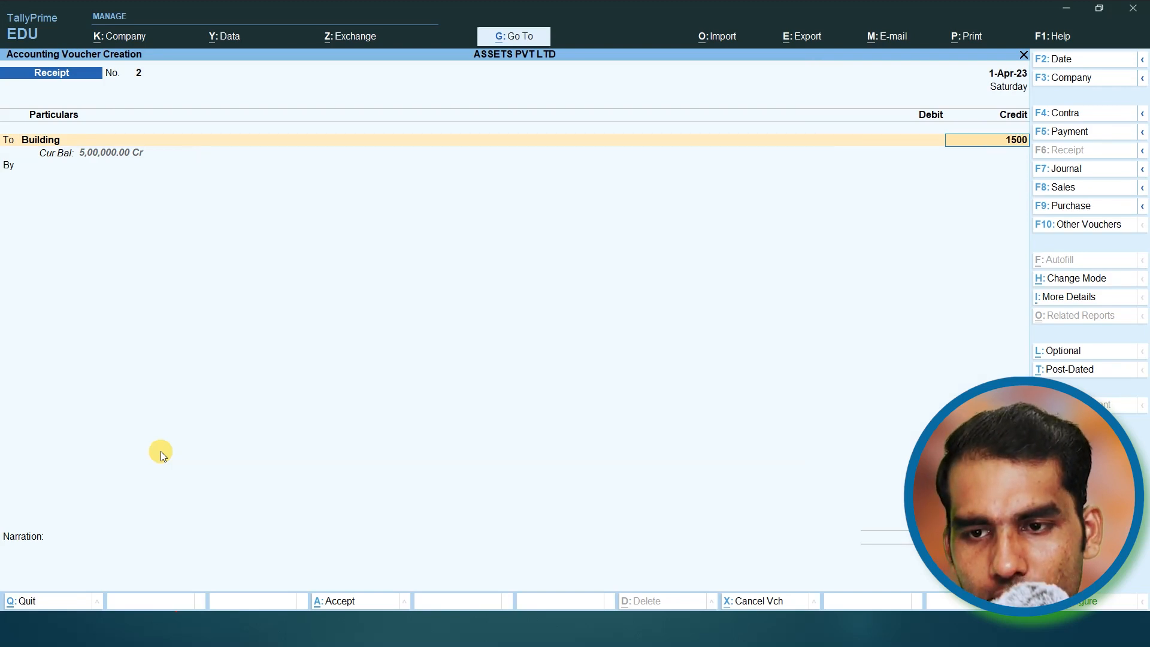
key("Return")
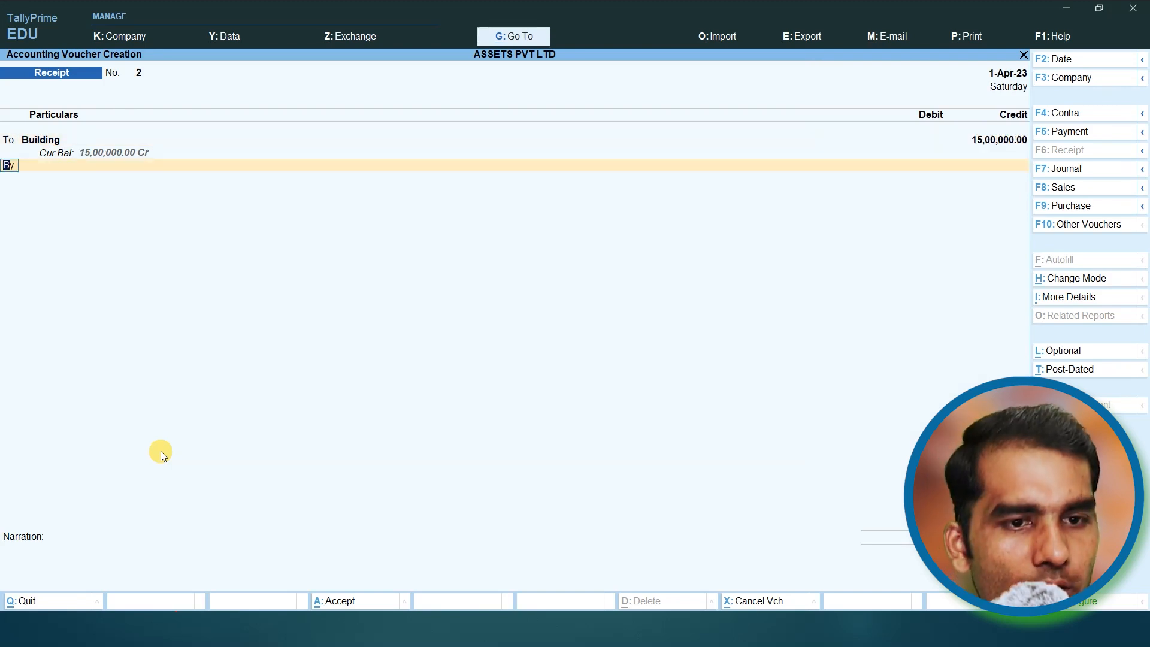
- Debit Land with 5,00,000 in the Receipt voucher that credits Building
key("Return")
type("L")
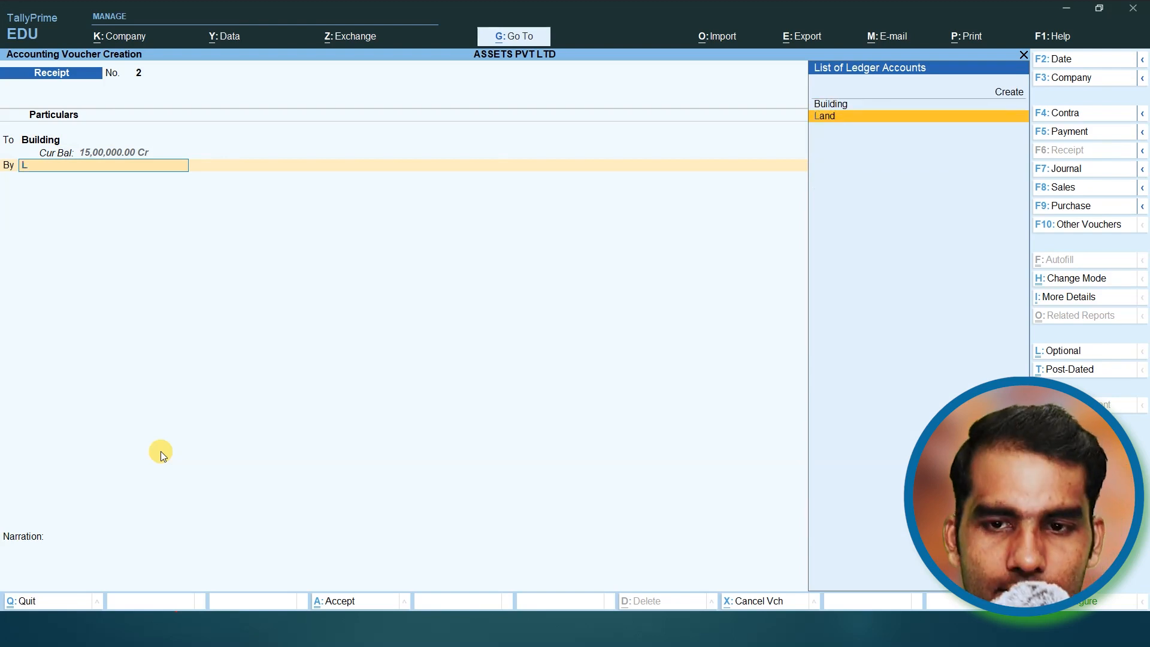
key("Return")
type("5,00,000")
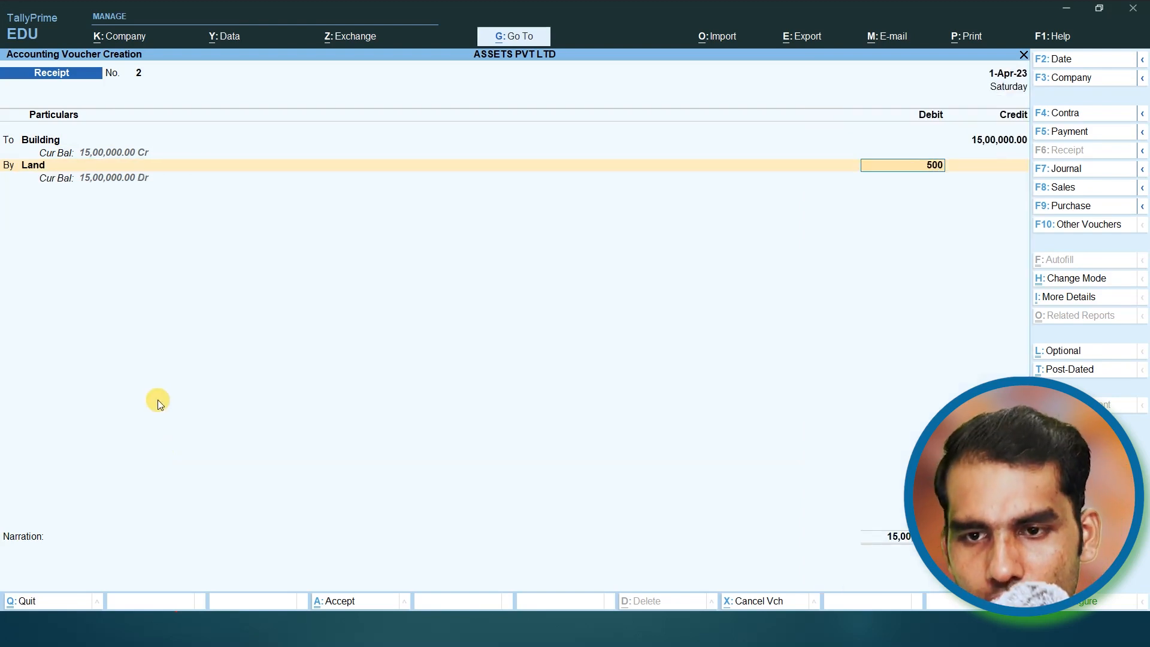
key("Return")
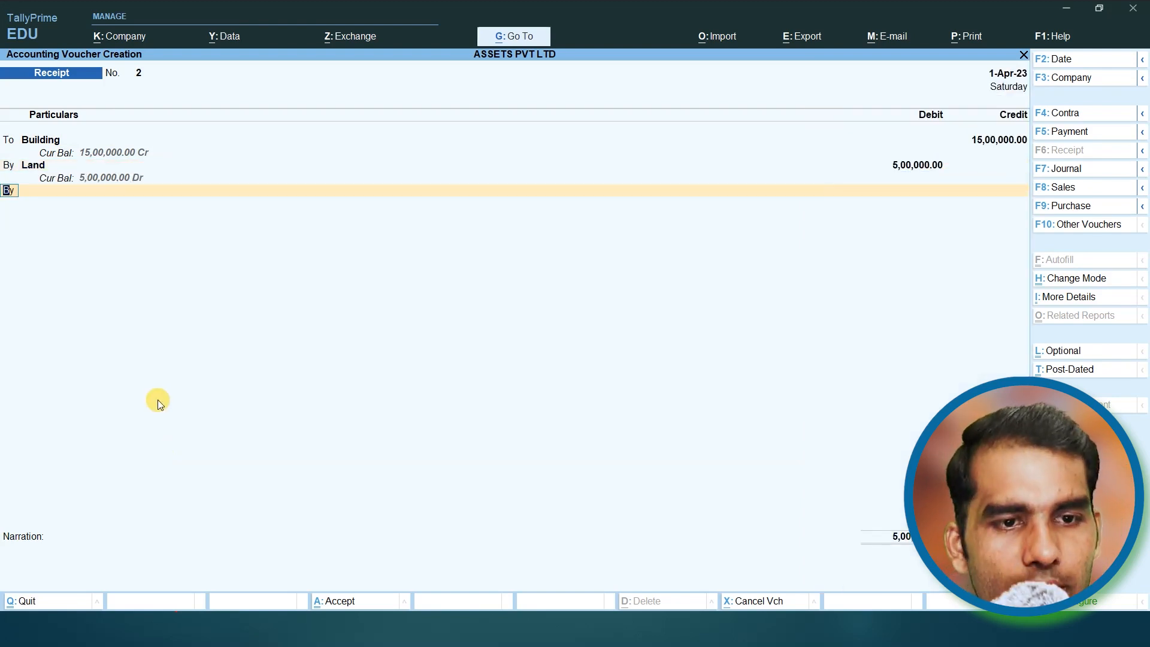
- Debit Cash with the balancing 10,00,000 and save Receipt voucher 2
key("Return")
key("Down")
key("Down")
key("Return")
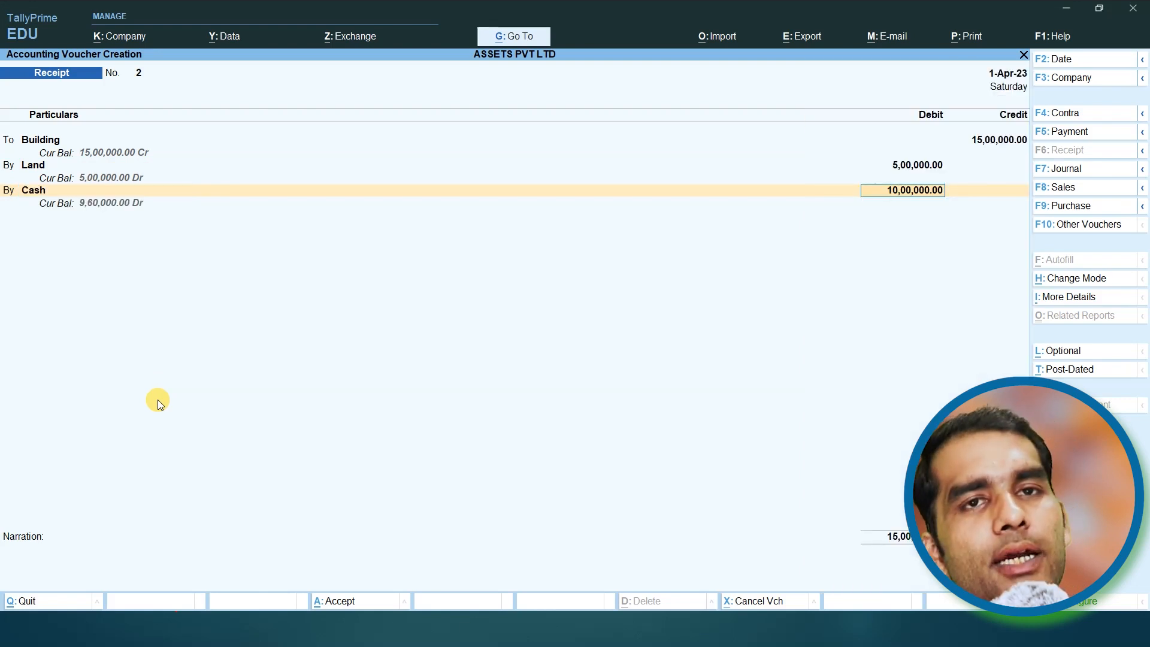
key("ctrl+a")
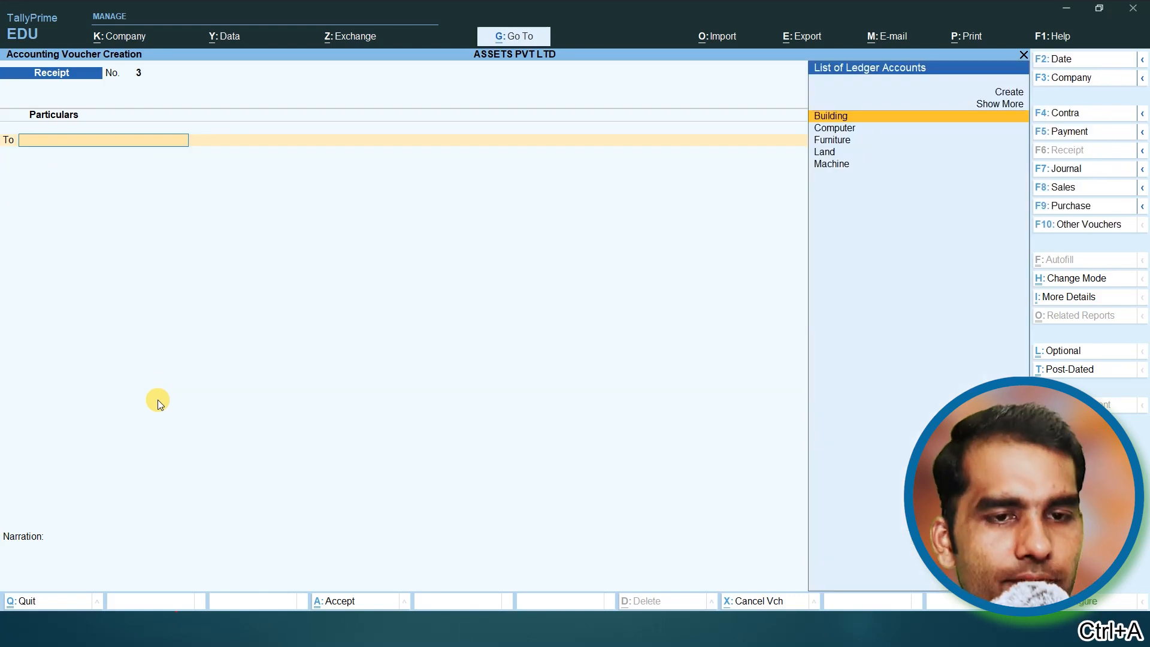
- Check the machine, furniture and cash entry in the PowerPoint slide show, return to TallyPrime and switch to a Payment voucher
key("alt+Tab")
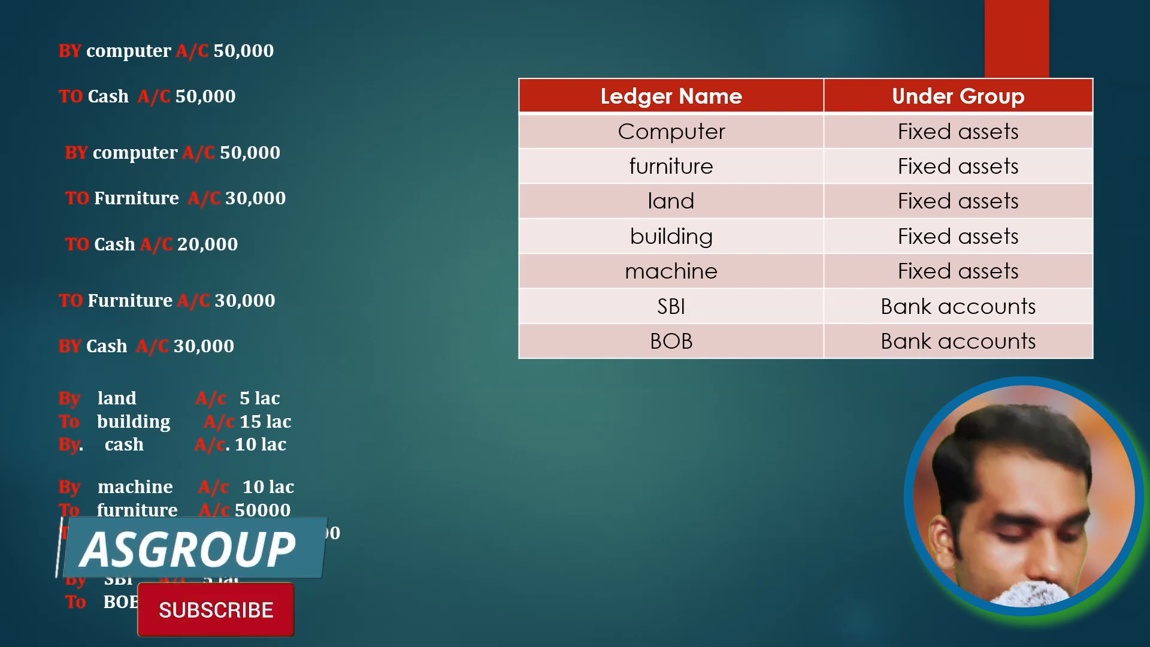
key("alt+Tab")
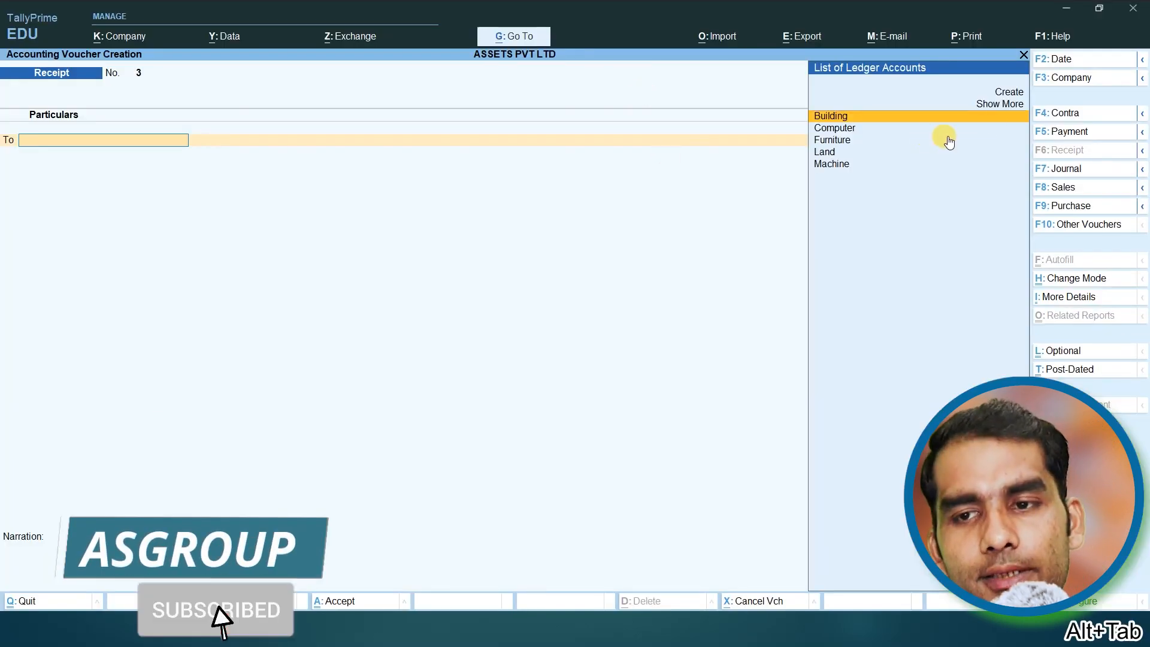
left_click(1053, 142)
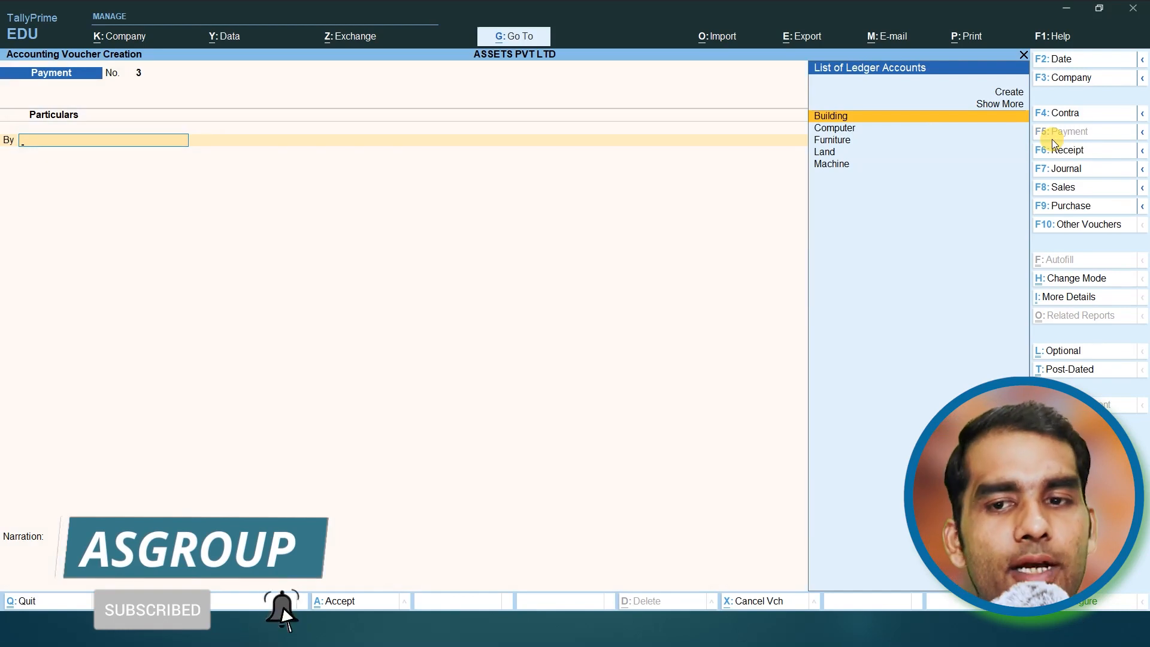
- Debit Machine with 10,00,000 as the first line of Payment voucher 3
key("Down")
key("Down")
key("Down")
key("Down")
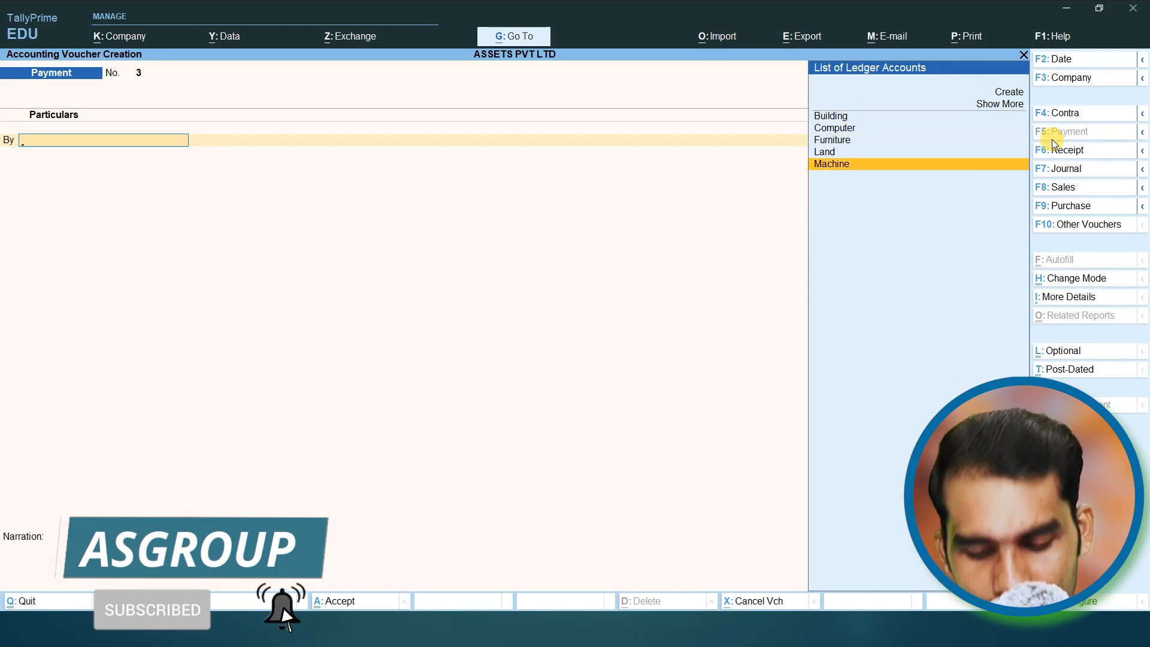
key("Return")
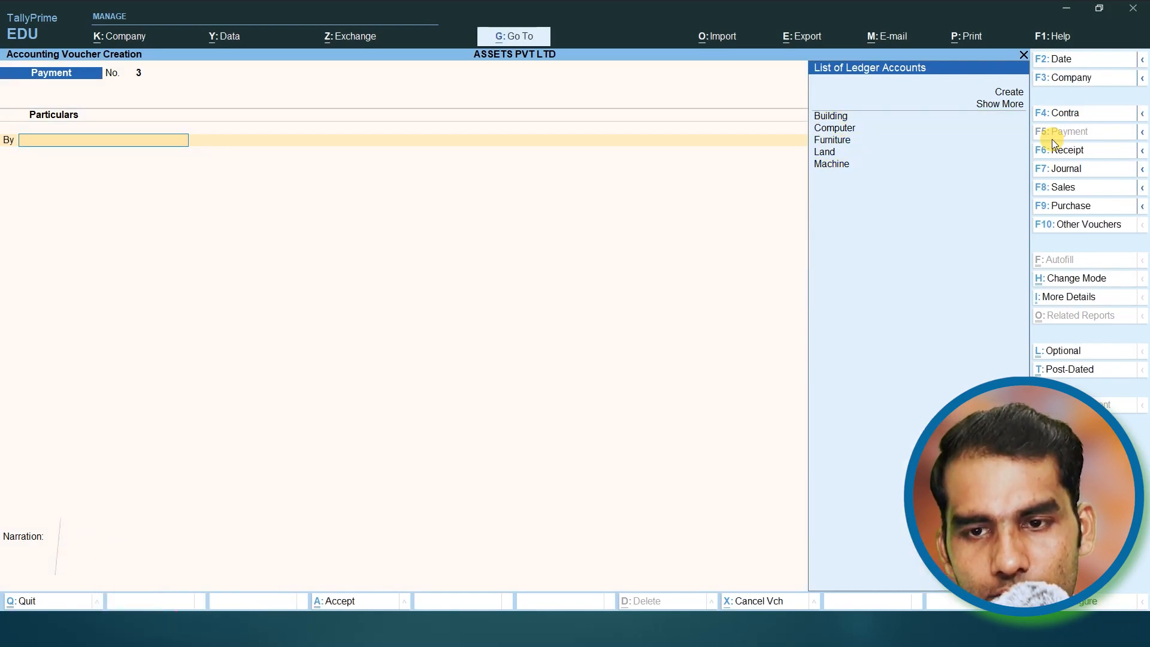
key("Return")
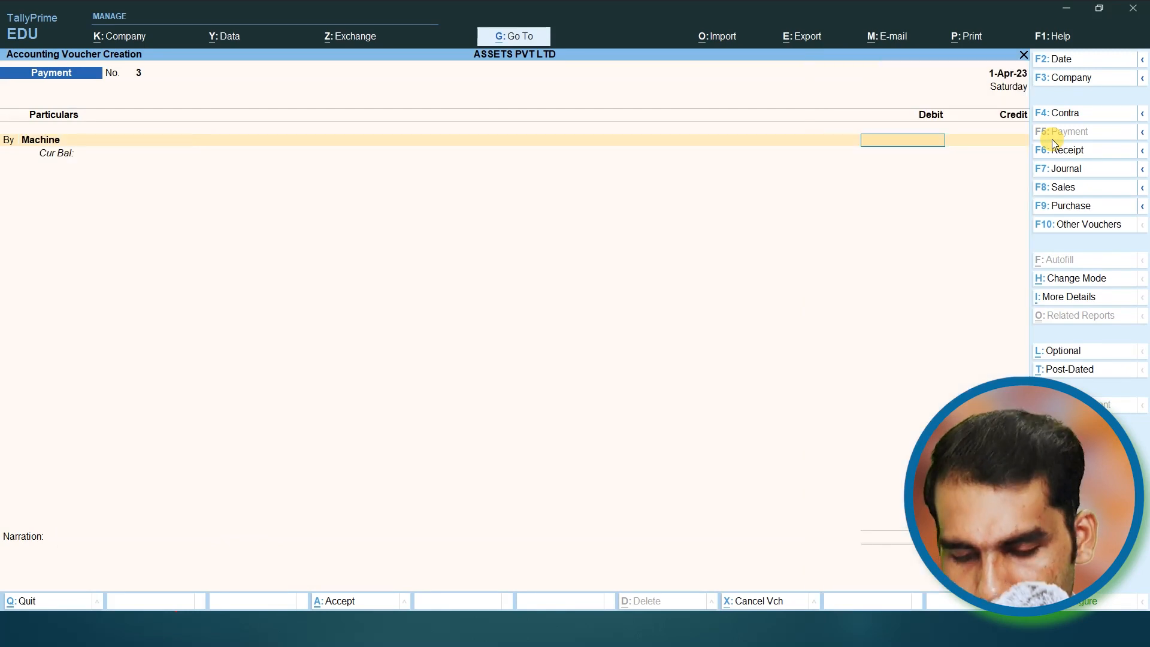
type("10,0")
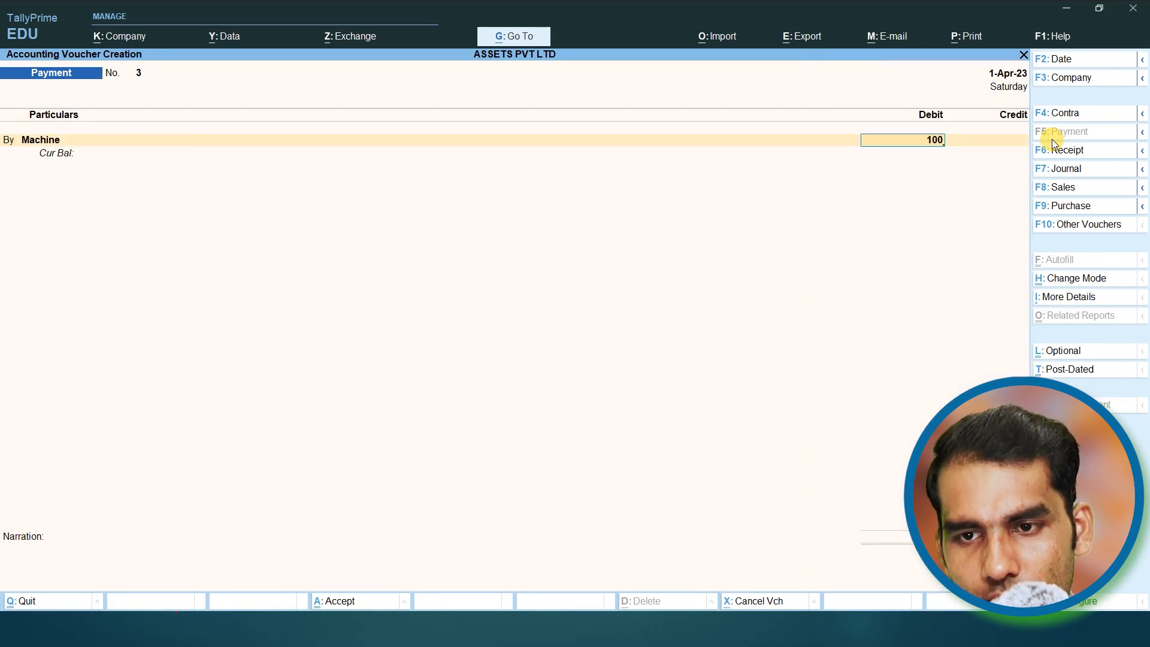
type("0,000")
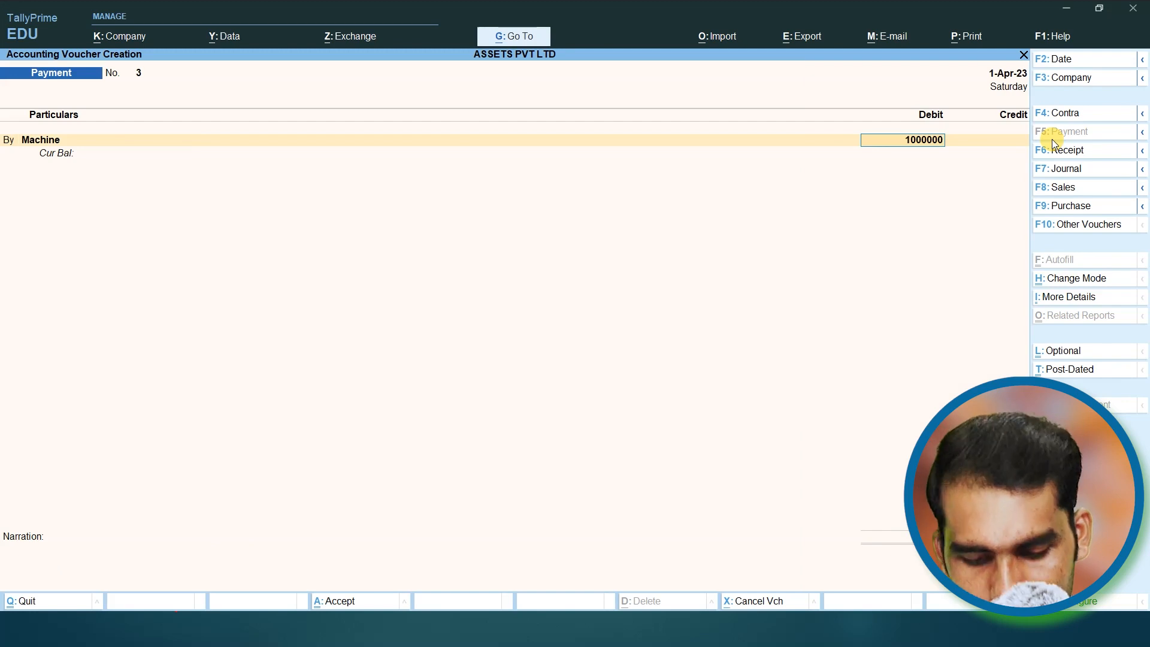
key("Return")
- Recheck the machine entry in the PowerPoint slide show, return to TallyPrime and credit Furniture with 50,000 in the Payment voucher
key("Return")
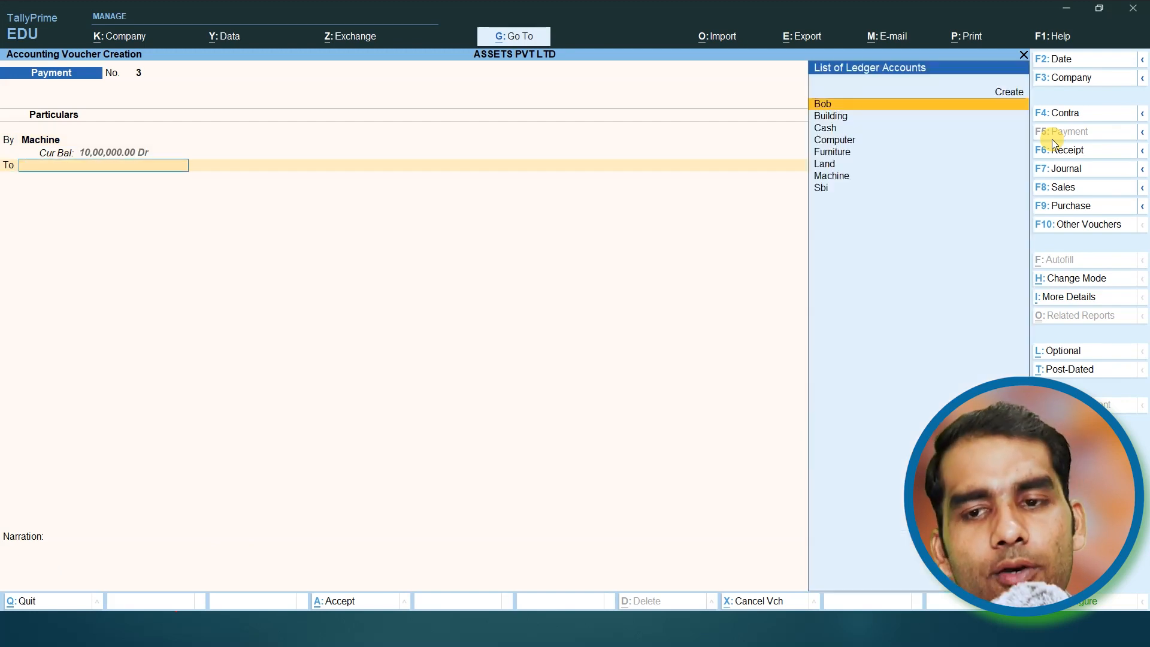
key("alt+Tab")
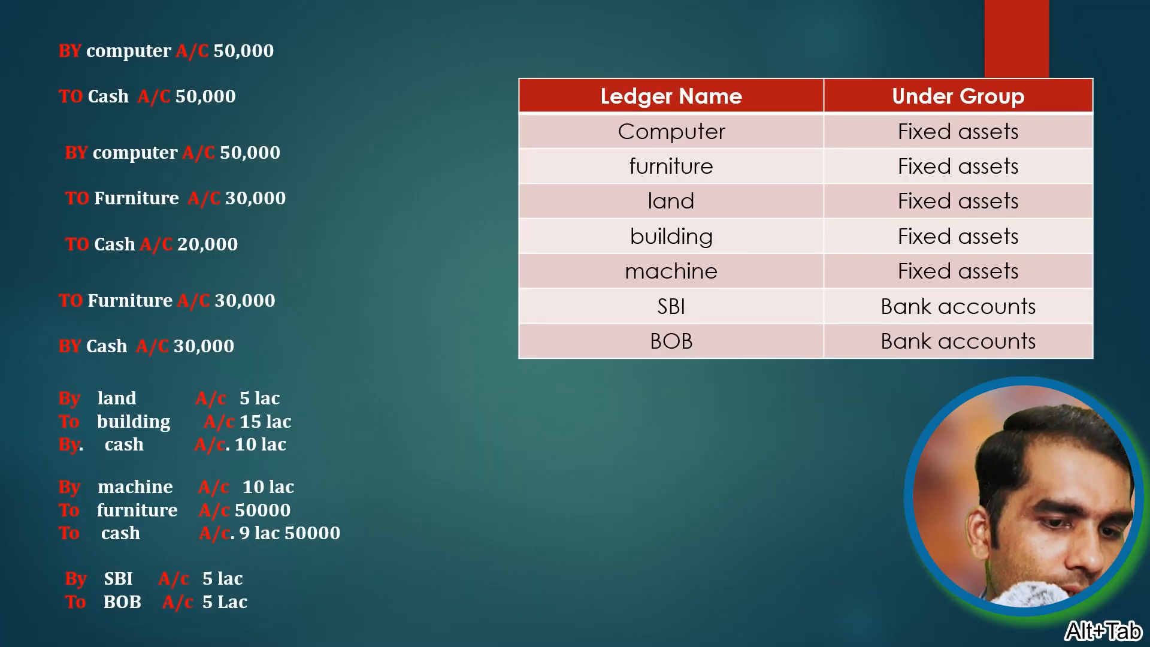
key("alt+Tab")
key("Down")
key("Down")
key("Down")
key("Down")
key("Down")
key("Down")
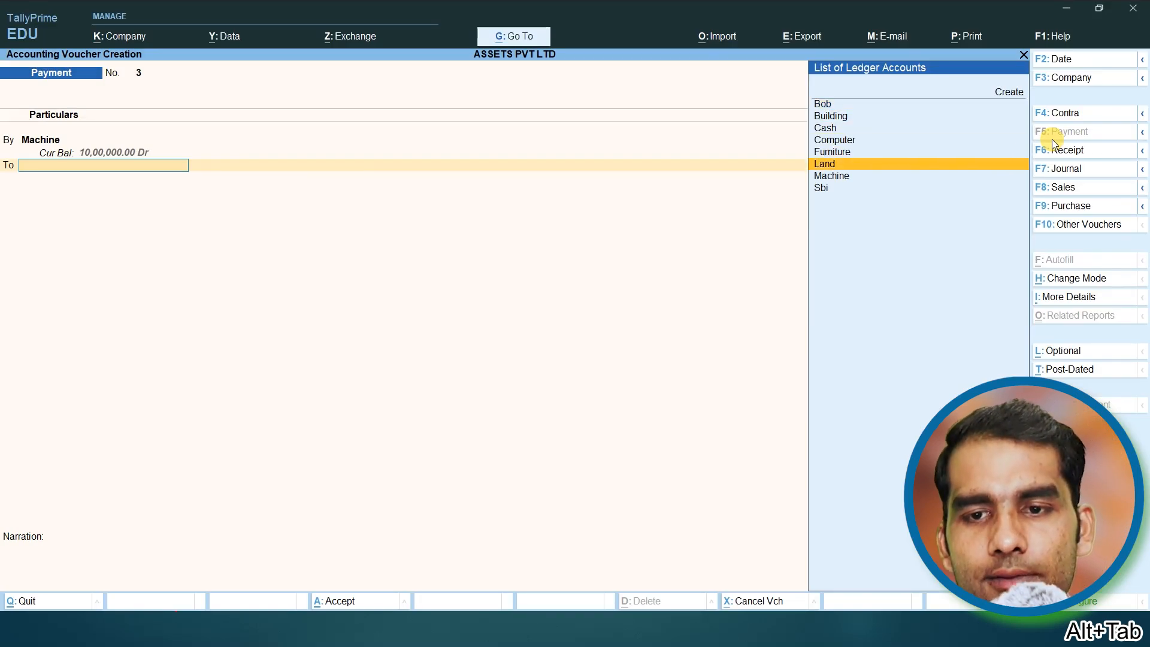
key("Up")
key("Up")
key("Return")
type("50000")
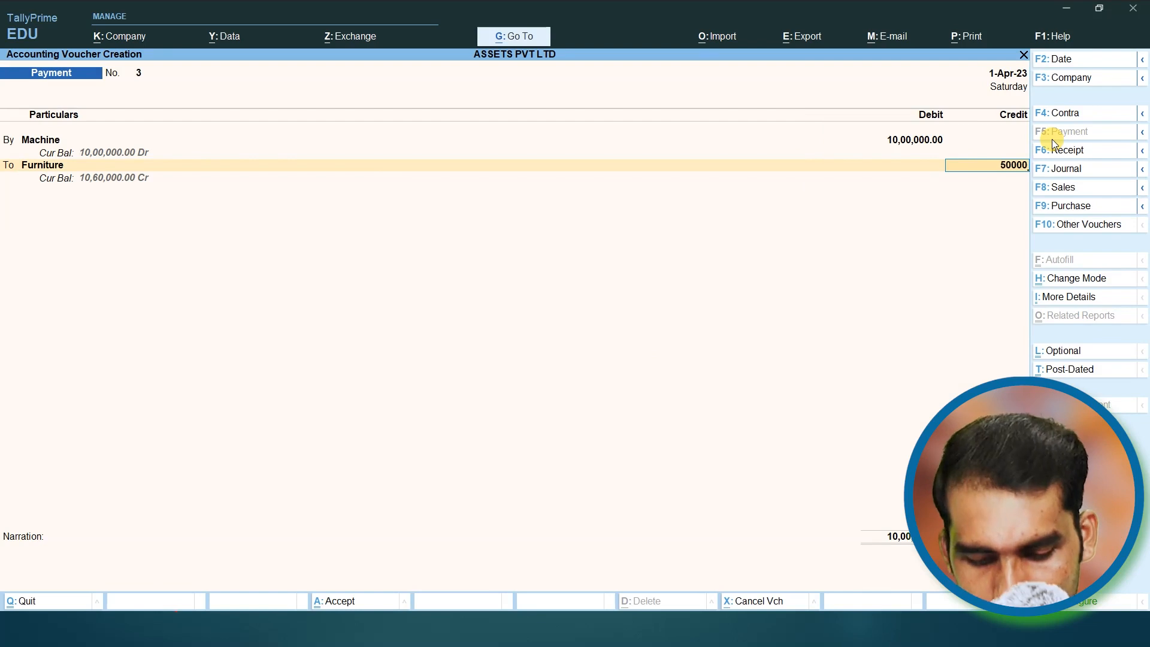
key("Return")
- Credit Cash with the balancing 9,50,000 and save Payment voucher 3
key("Down")
key("Down")
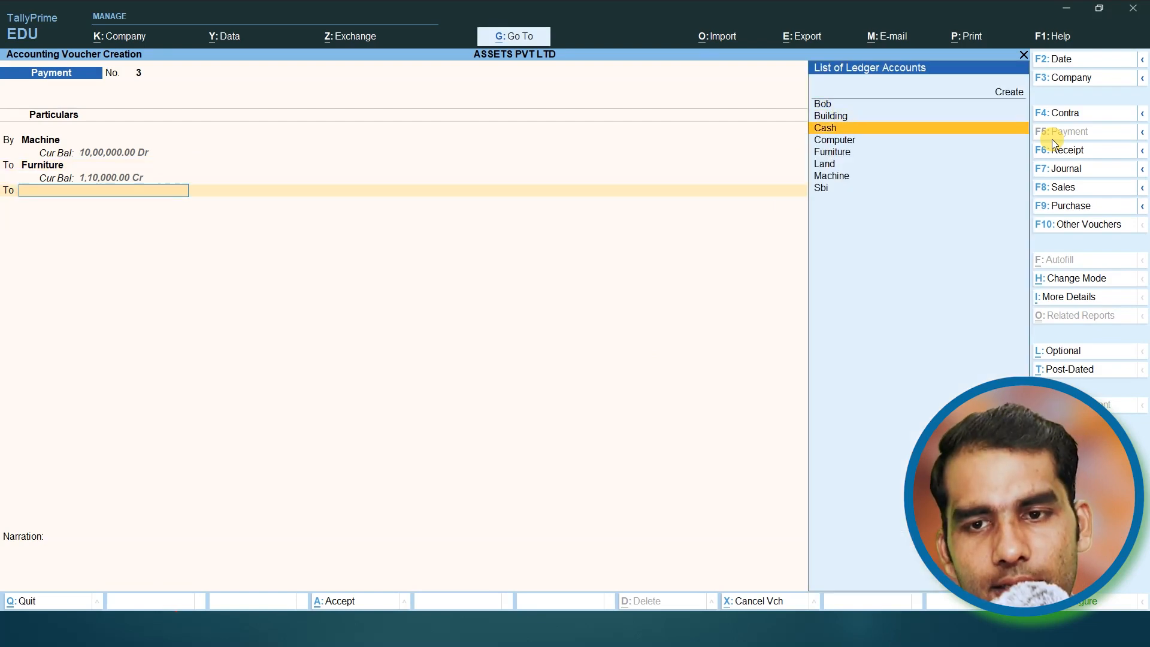
key("Return")
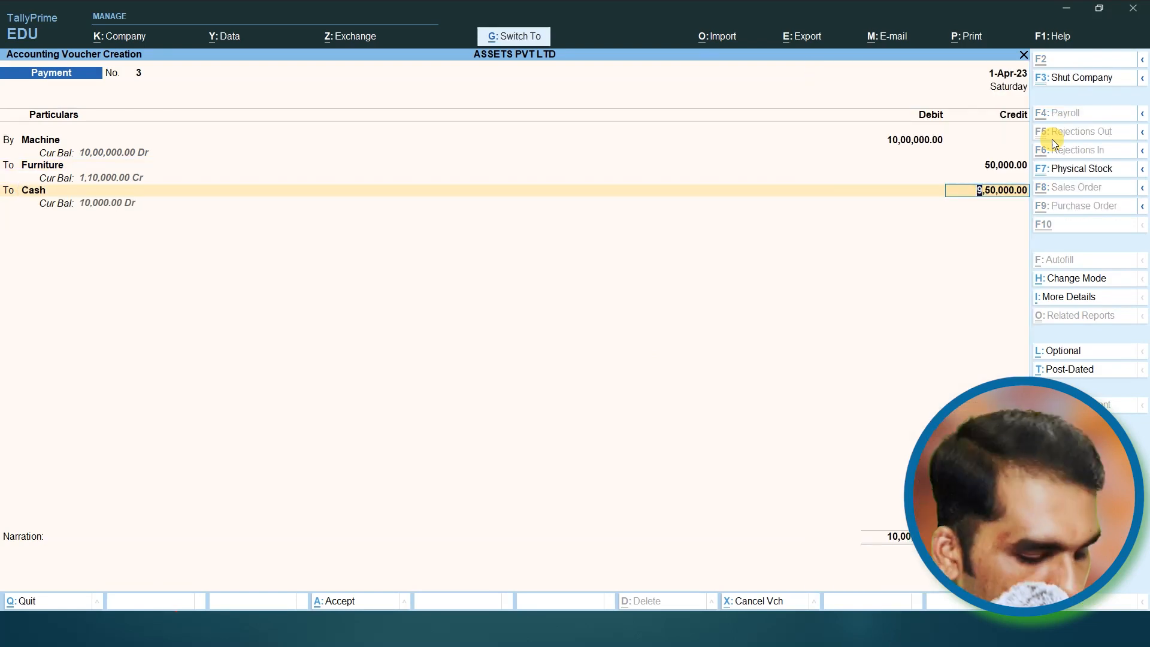
key("ctrl+a")
- Check the SBI and BOB entry in the PowerPoint slide show, return to TallyPrime and switch to a Contra voucher
key("alt+Tab")
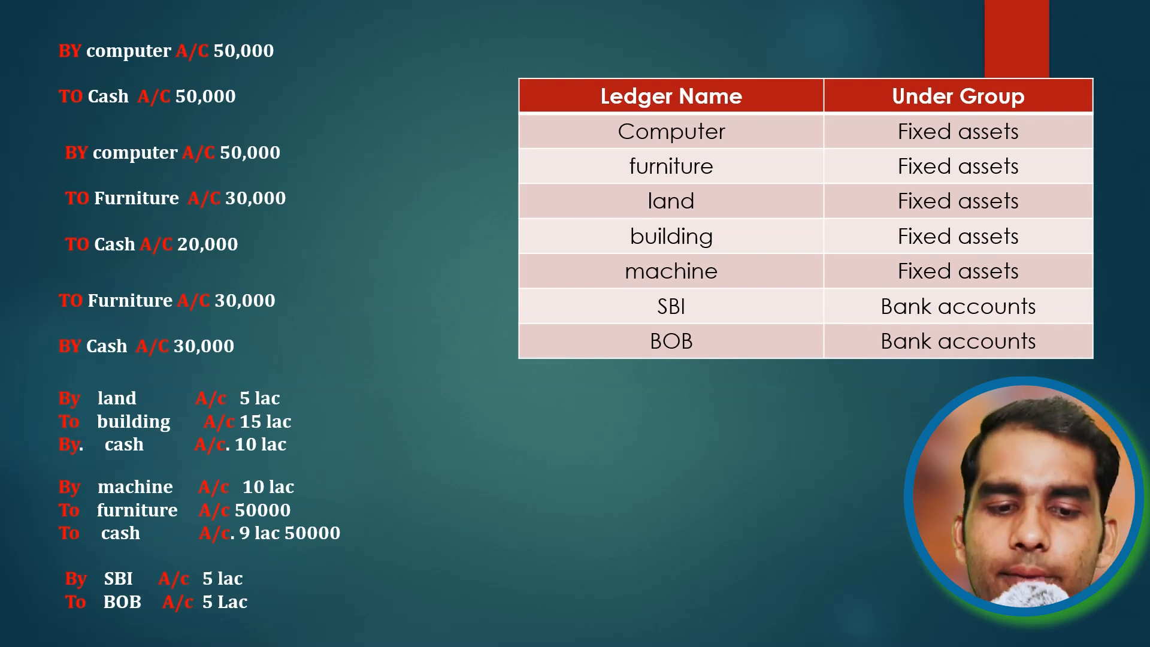
key("alt+Tab")
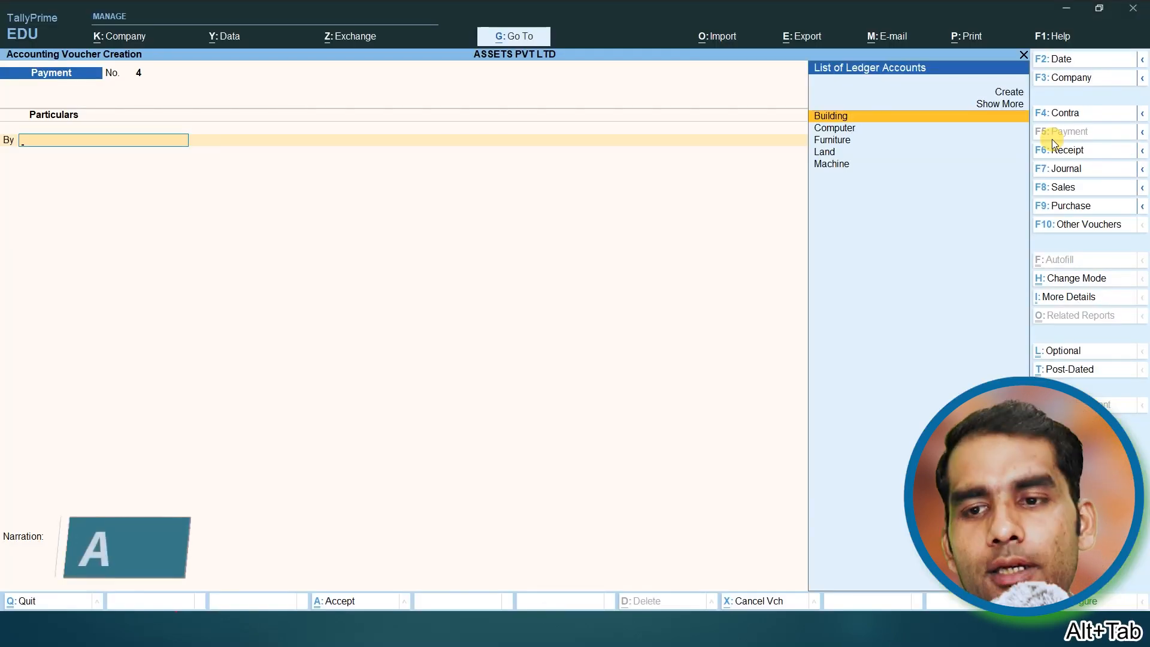
left_click(1055, 113)
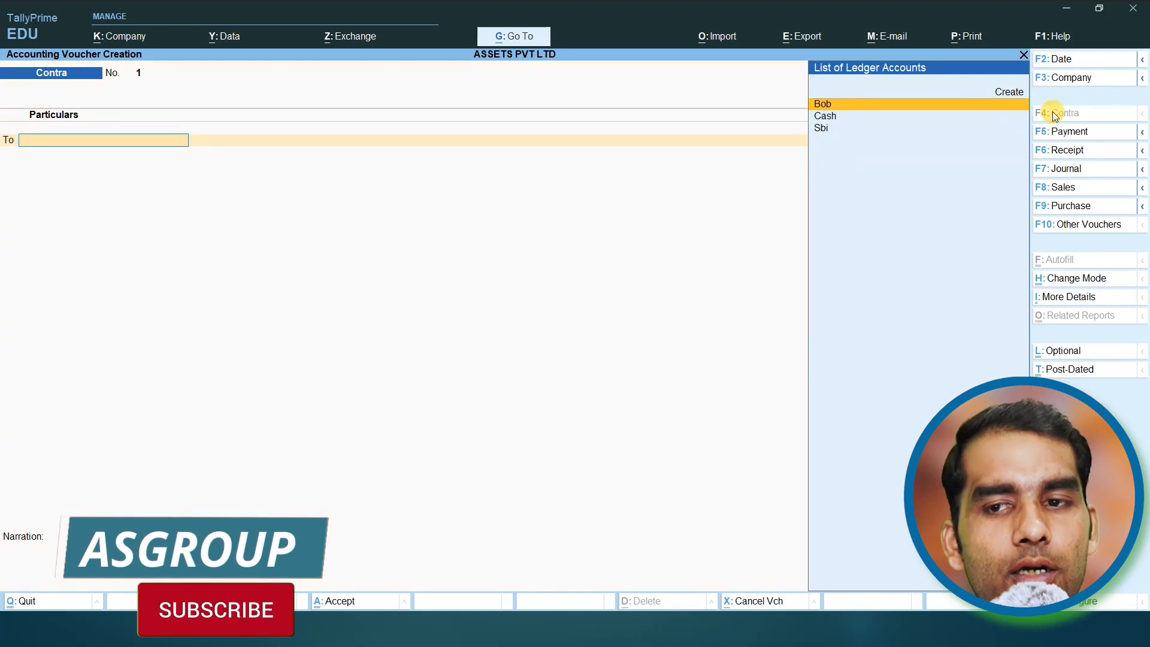
- Credit Bob with 5,00,000 in the Contra voucher and accept its bank allocation as a Cheque dated 1-Apr-23
key("Down")
key("Up")
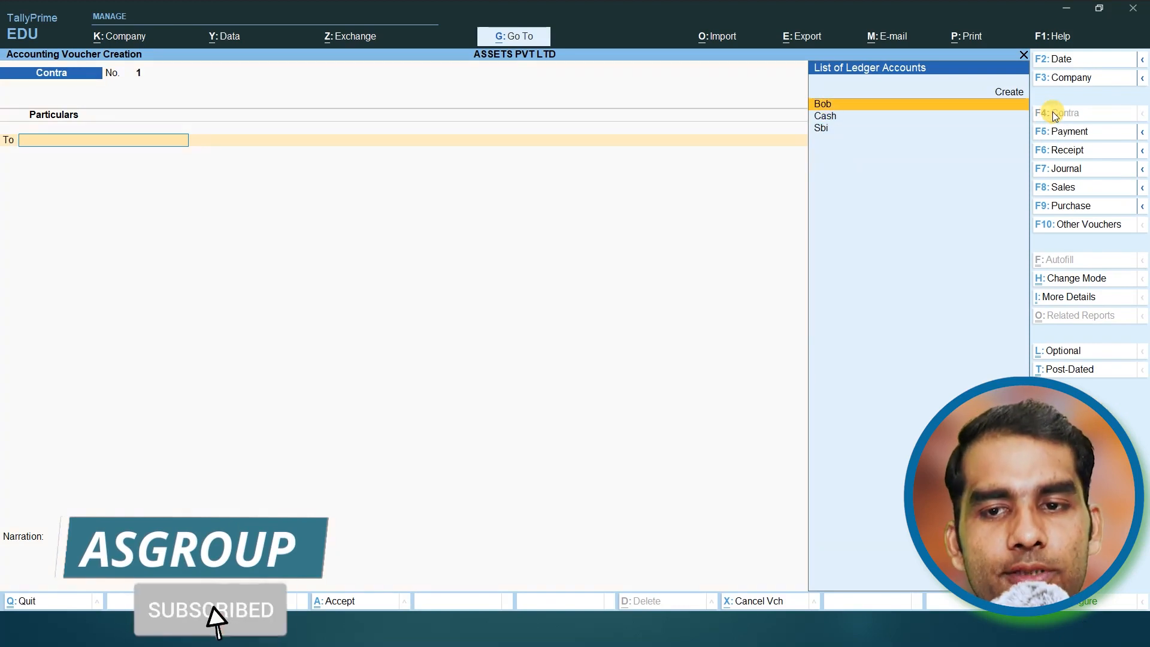
key("Return")
type("5,00,000")
key("Return")
key("Return")
key("Return")
key("Return")
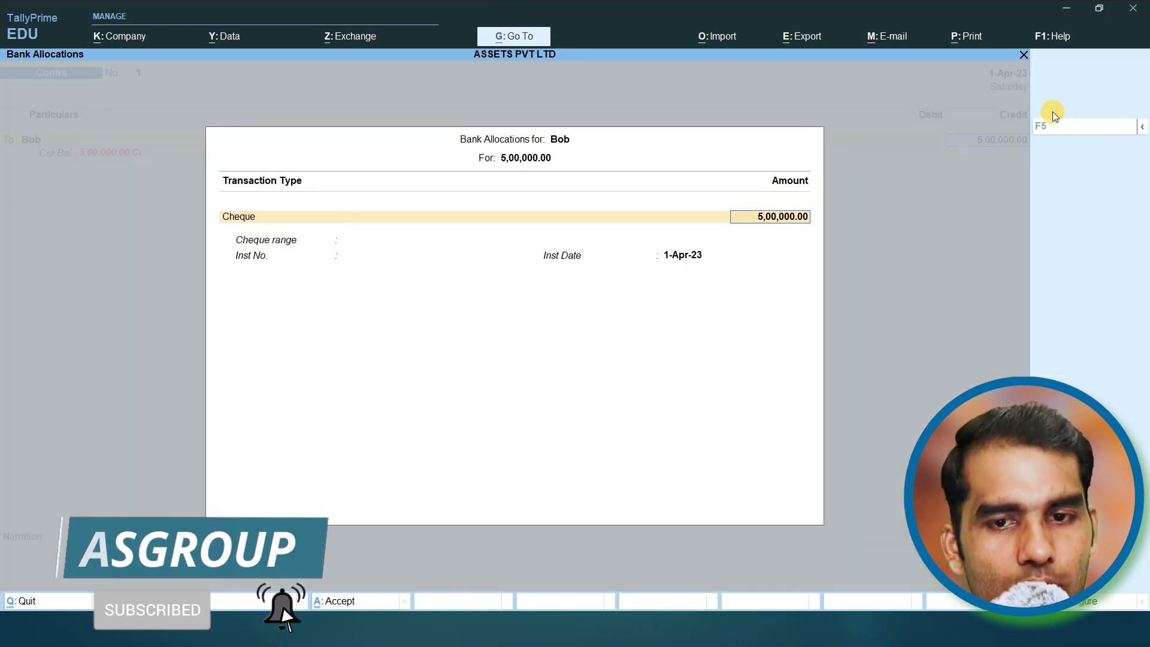
key("Return")
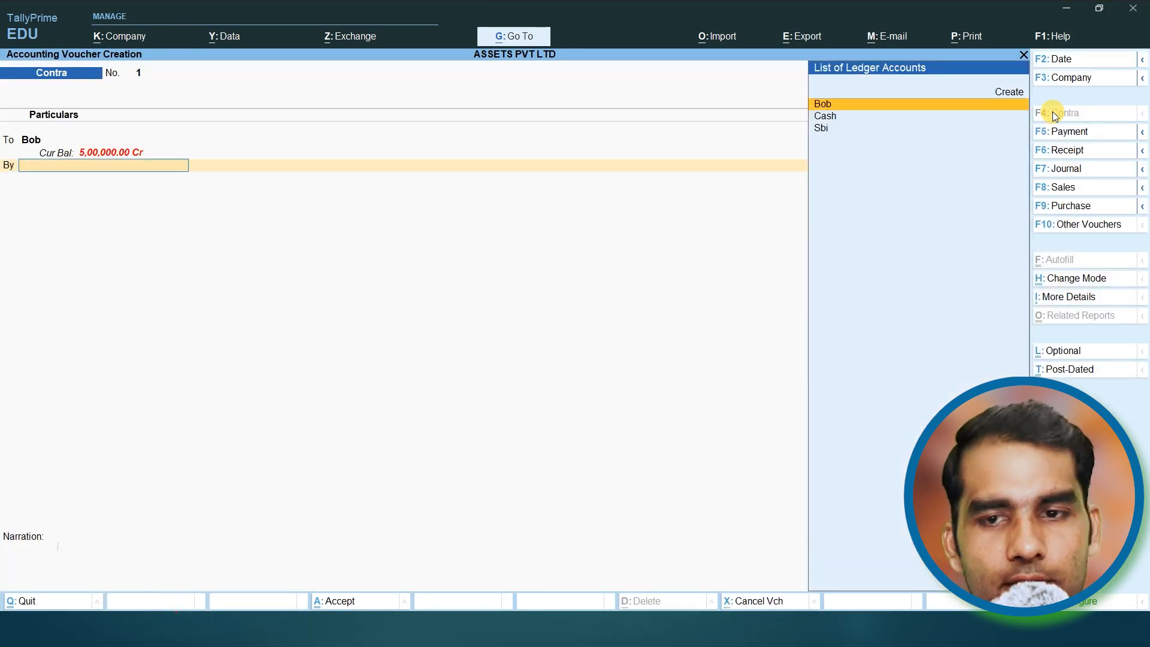
- Debit Sbi with the balancing 5,00,000 and save Contra voucher 1
key("Down")
key("Return")
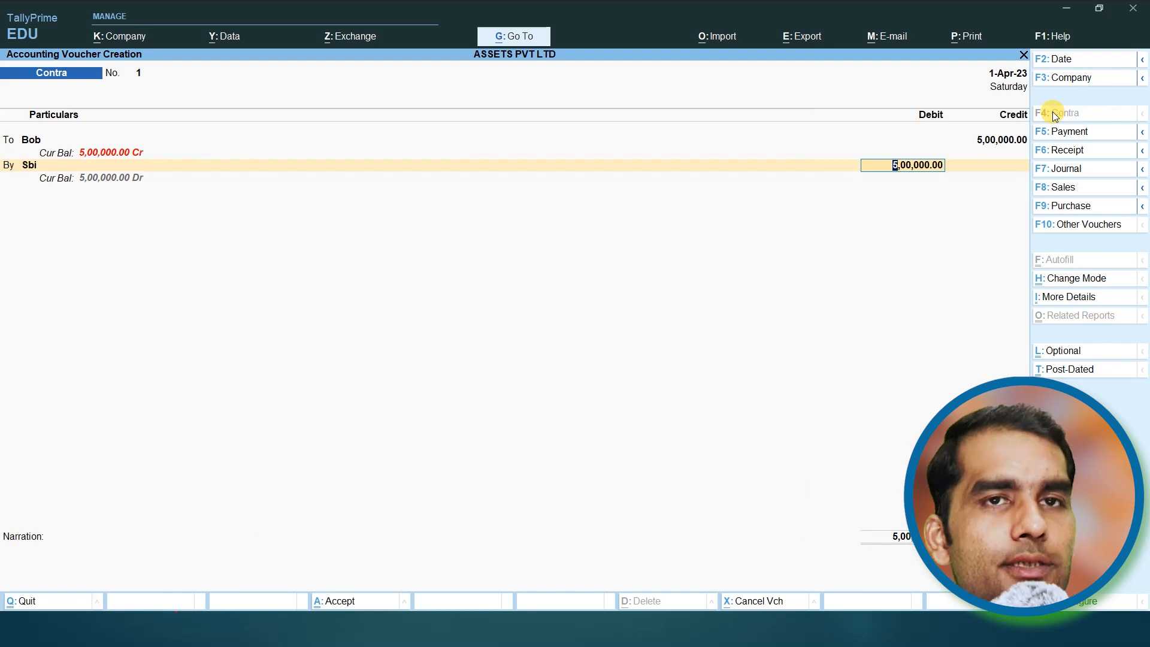
key("ctrl")
key("ctrl+a")
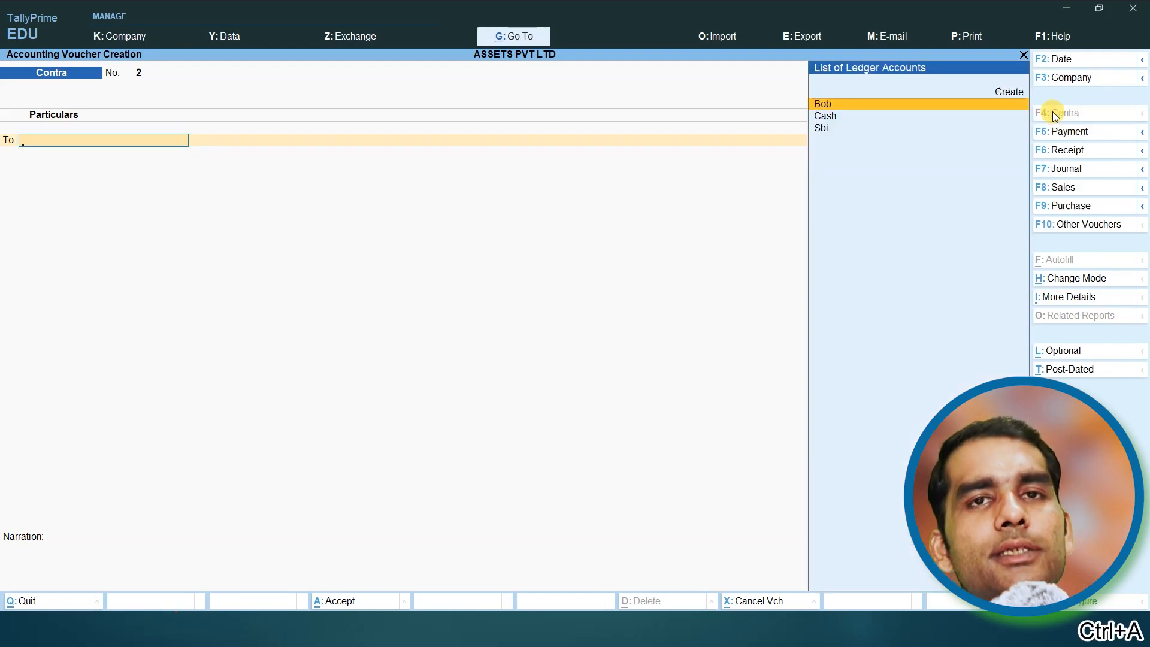